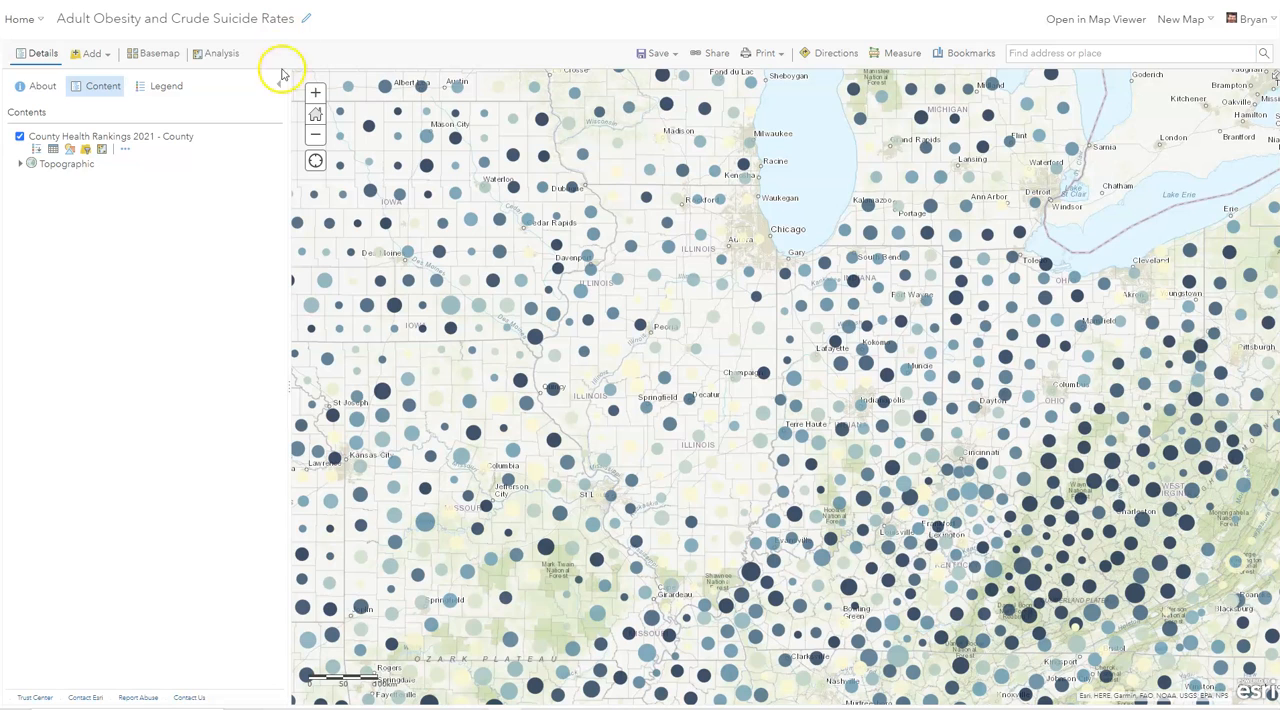
- Open the pop-up configuration of the County Health Rankings 2021 - County layer and set its contents to a list of field attributes
left_click(124, 151)
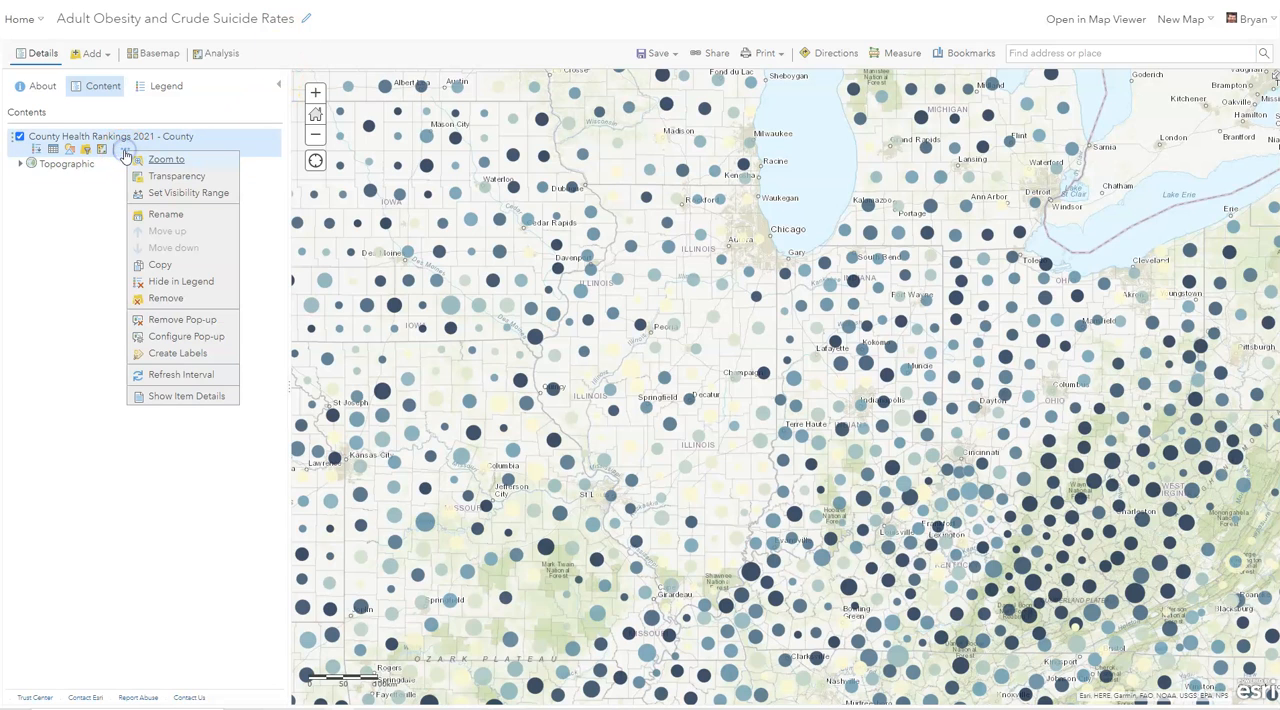
left_click(168, 338)
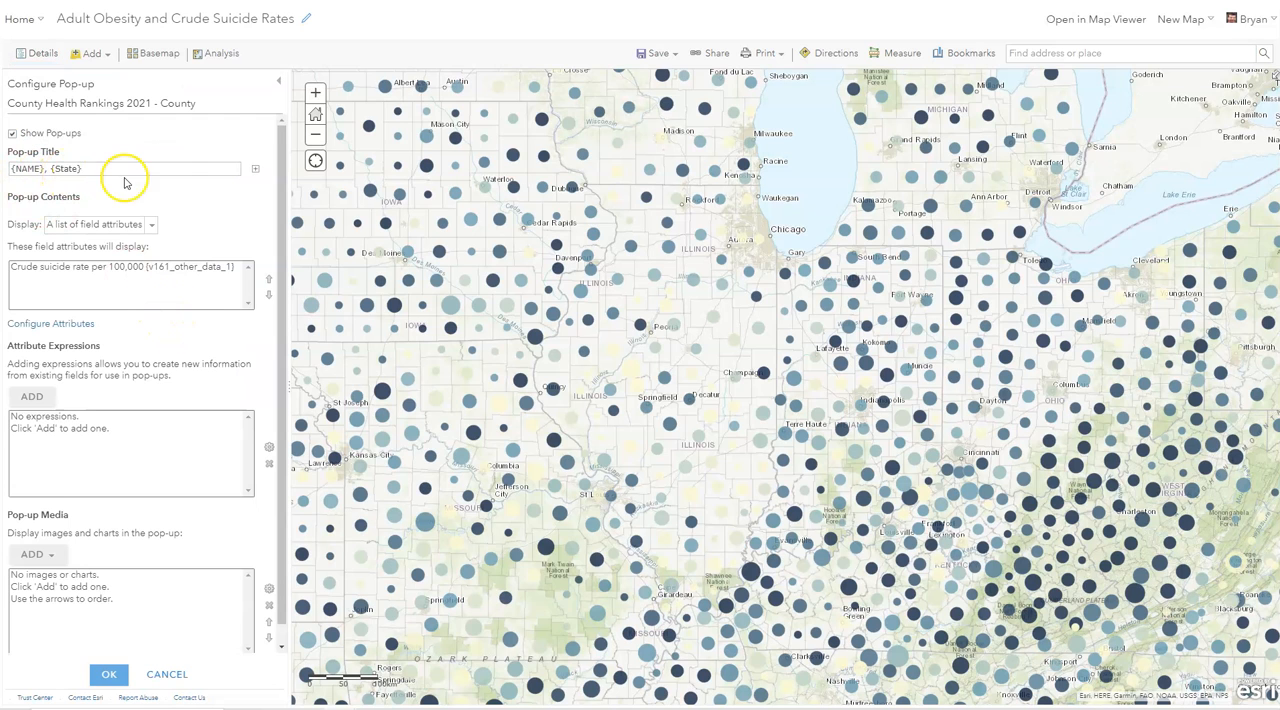
left_click(151, 225)
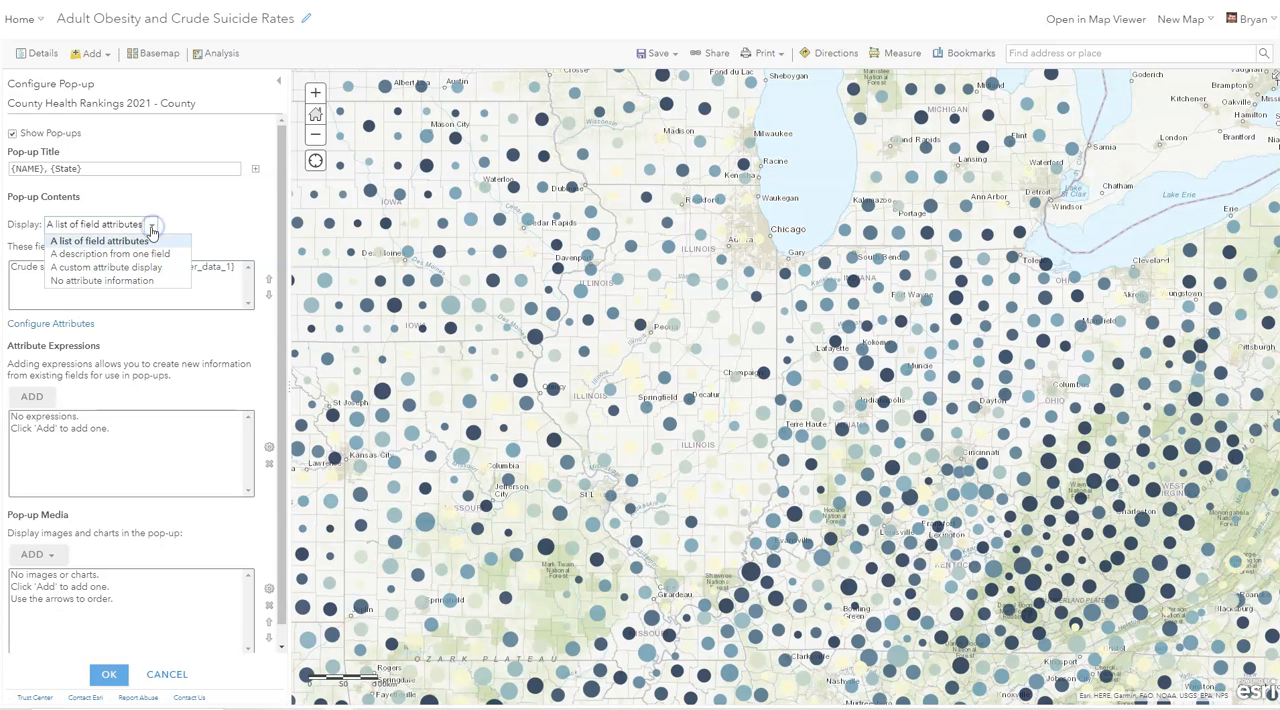
left_click(157, 243)
left_click(156, 244)
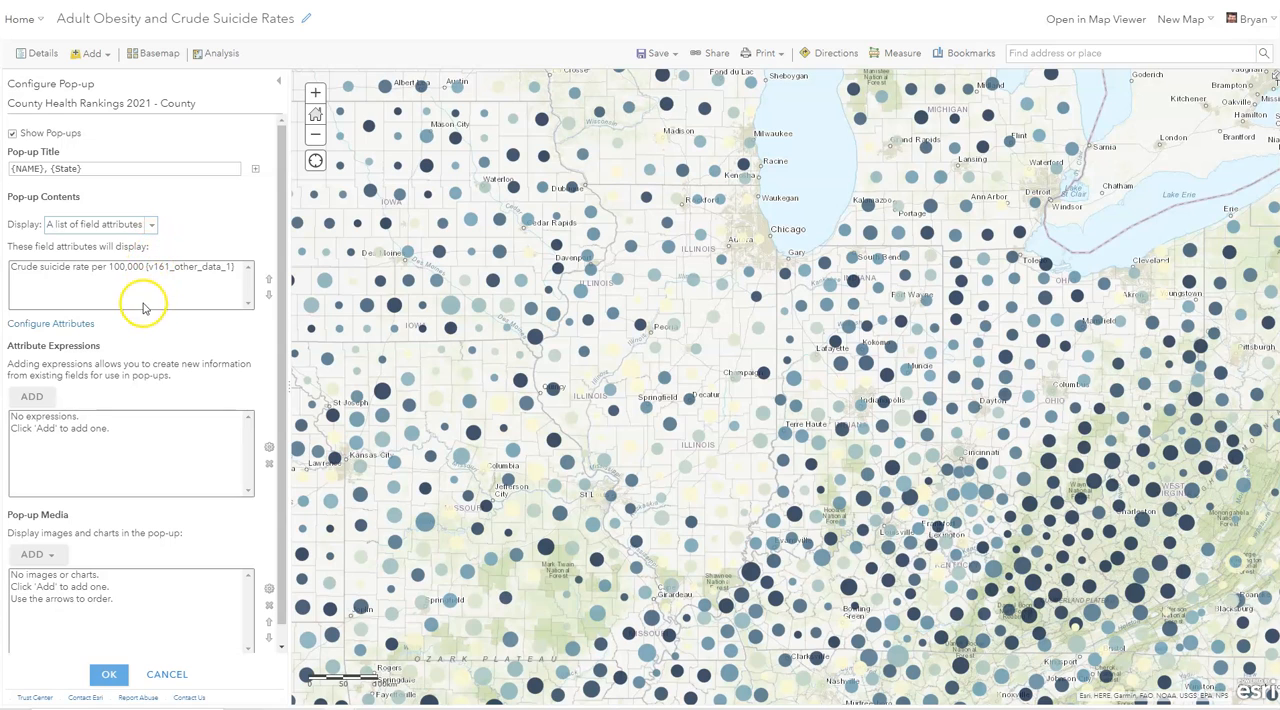
- Turn on the display of every field in the pop-up's attribute list
left_click(52, 324)
left_click(432, 275)
left_click(766, 469)
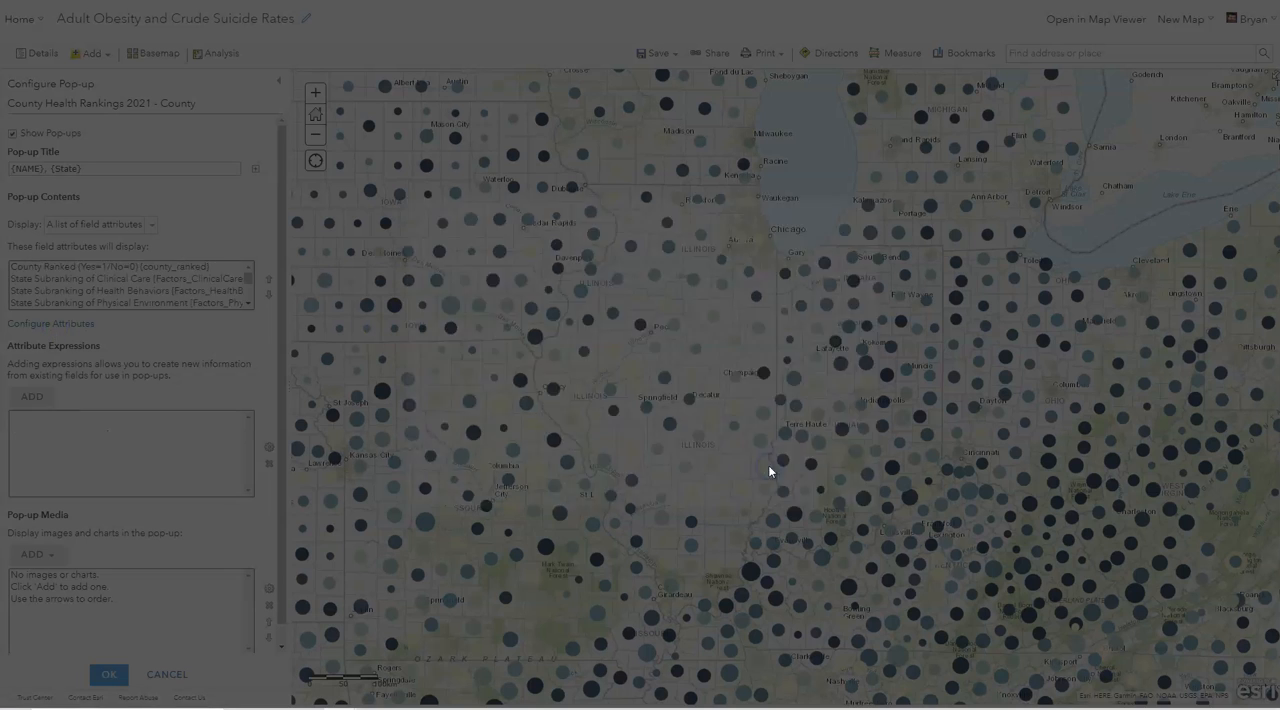
- Limit the pop-up's displayed attributes to only the Crude suicide rate per 100,000 field
left_click(60, 324)
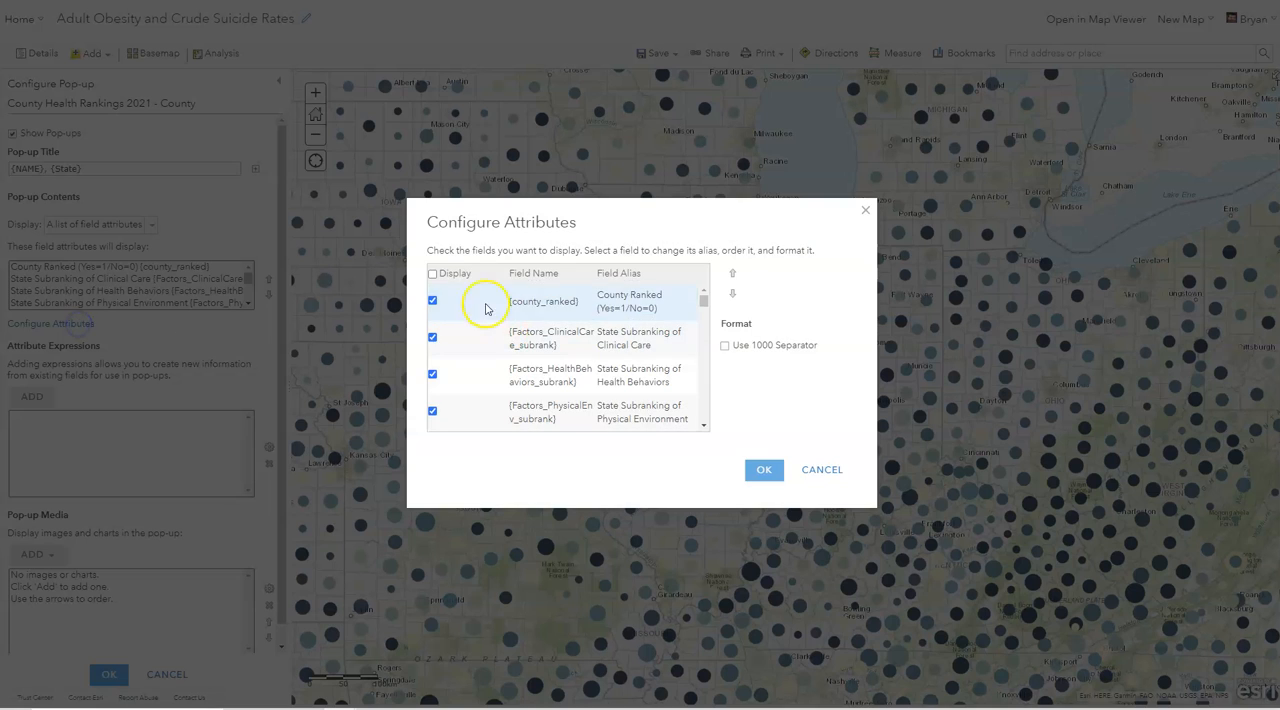
left_click(433, 274)
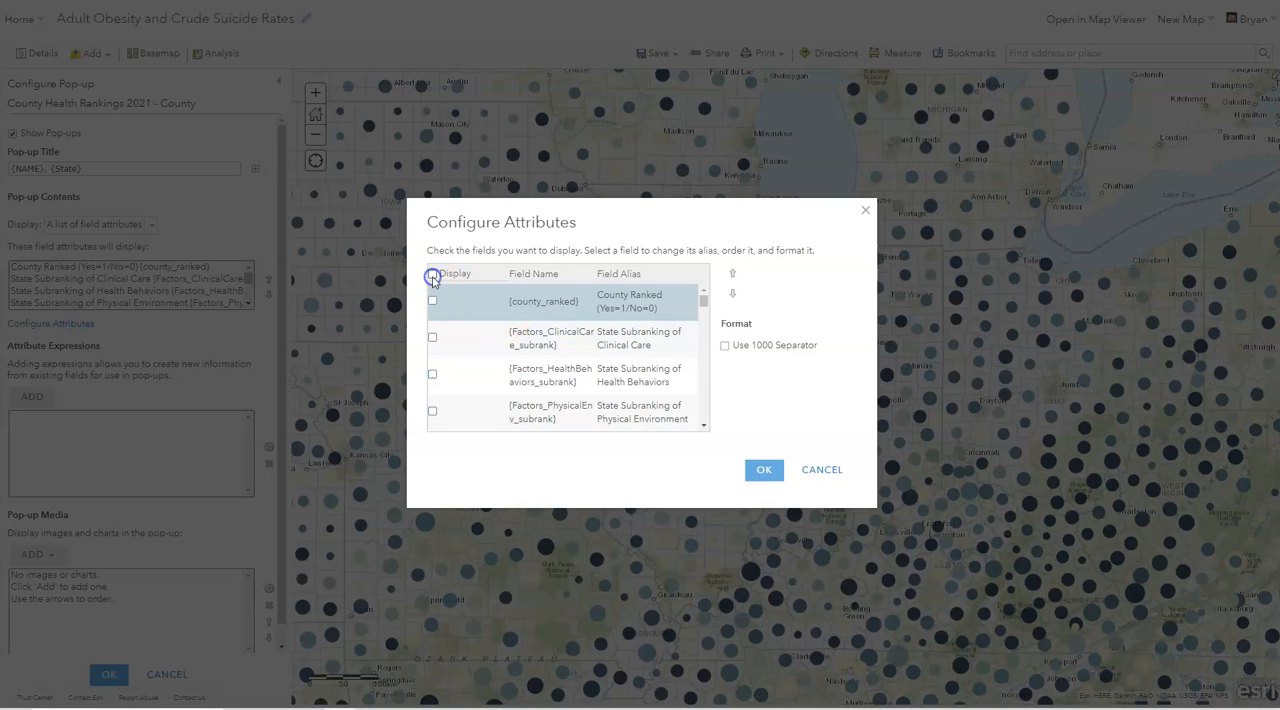
left_click_drag(703, 296, 708, 422)
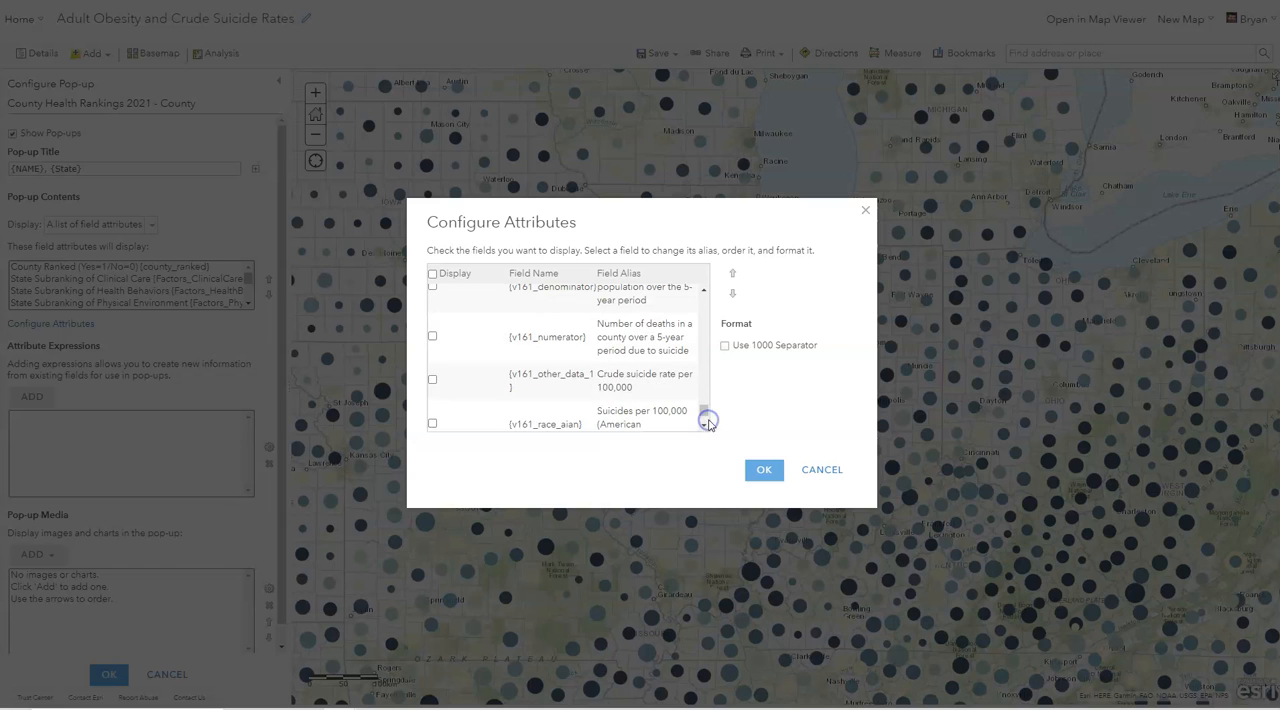
left_click(433, 381)
left_click(764, 469)
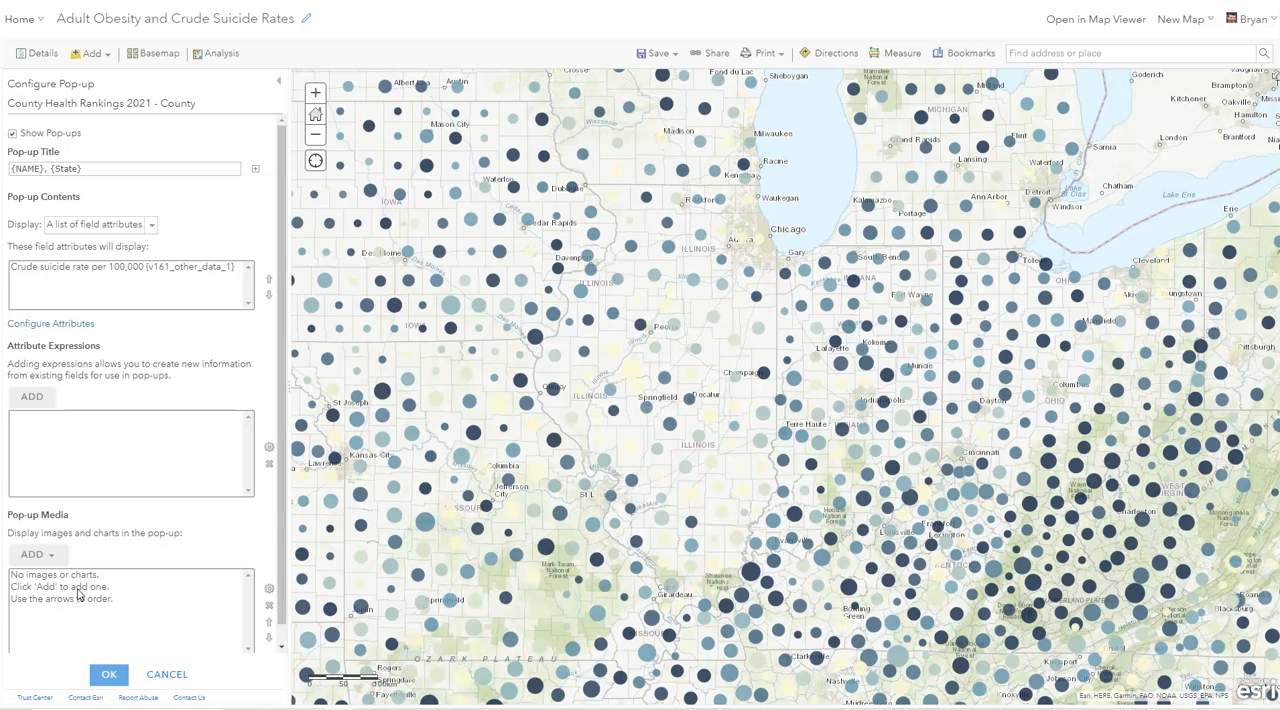
- Add a bar chart of the Crude suicide rate per 100,000 field to the pop-up media and apply the configuration
left_click(82, 578)
left_click(82, 578)
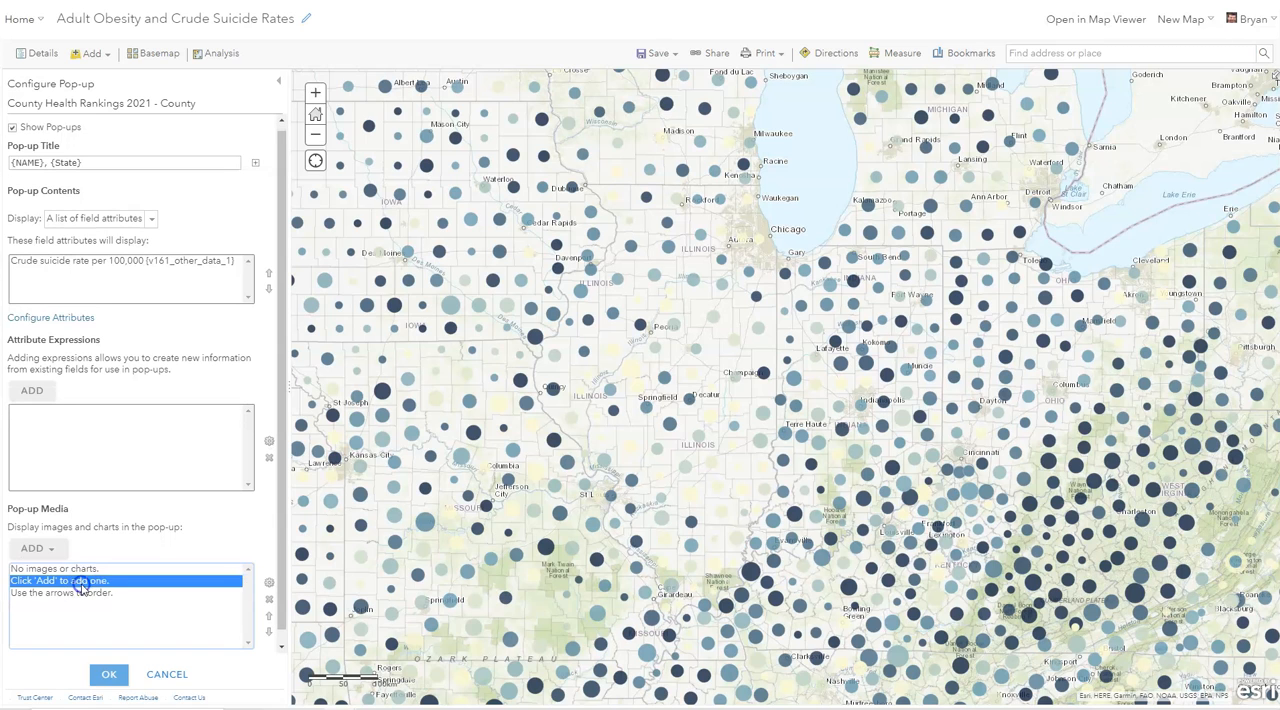
left_click(52, 550)
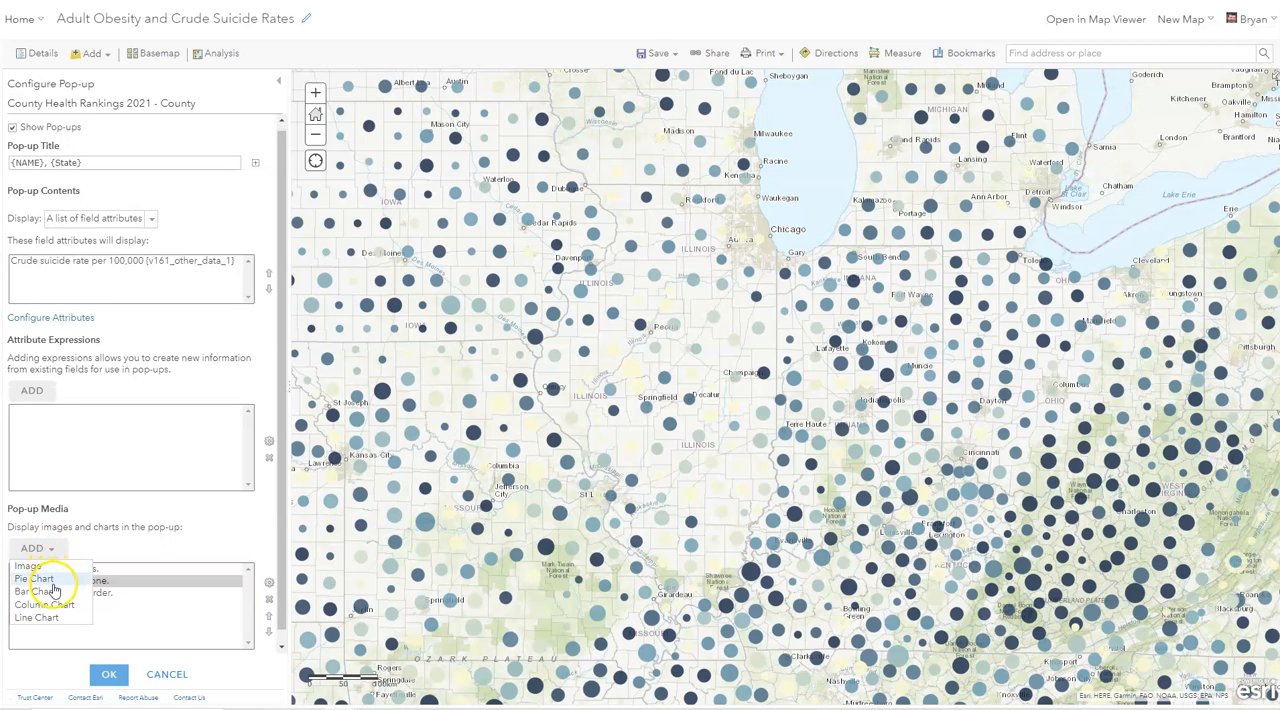
left_click(62, 596)
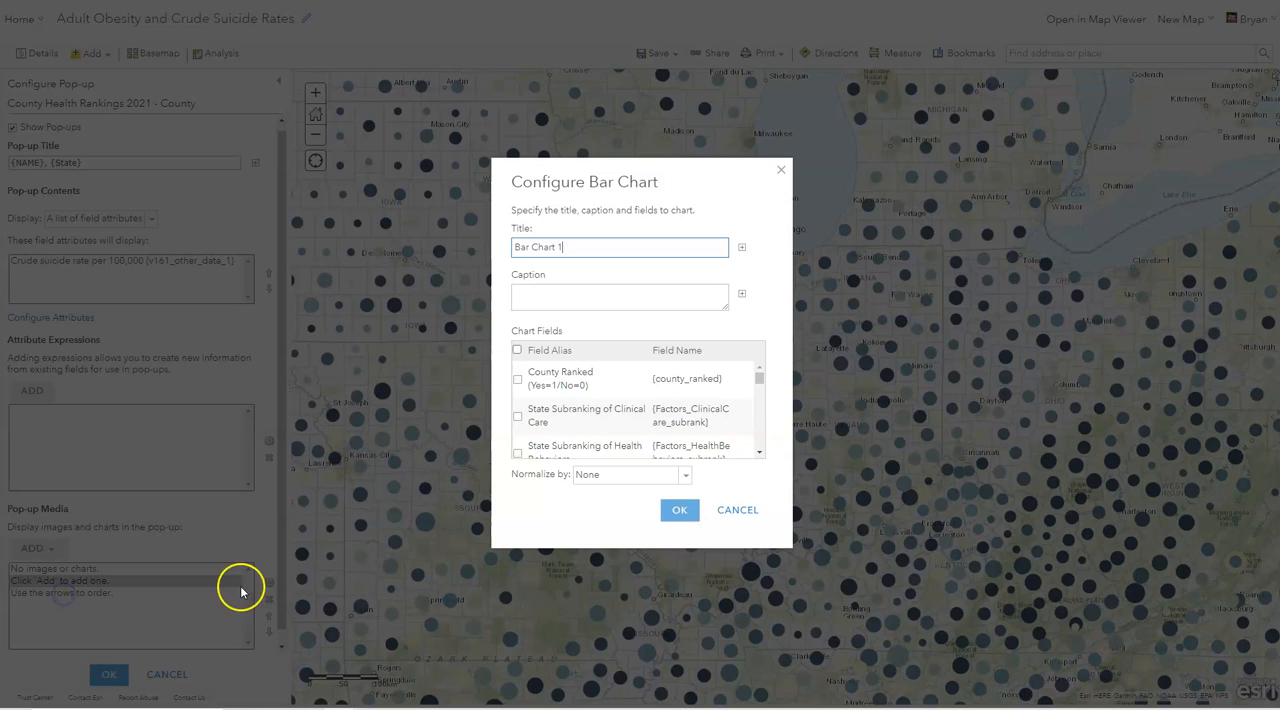
left_click(759, 380)
left_click_drag(759, 380, 761, 446)
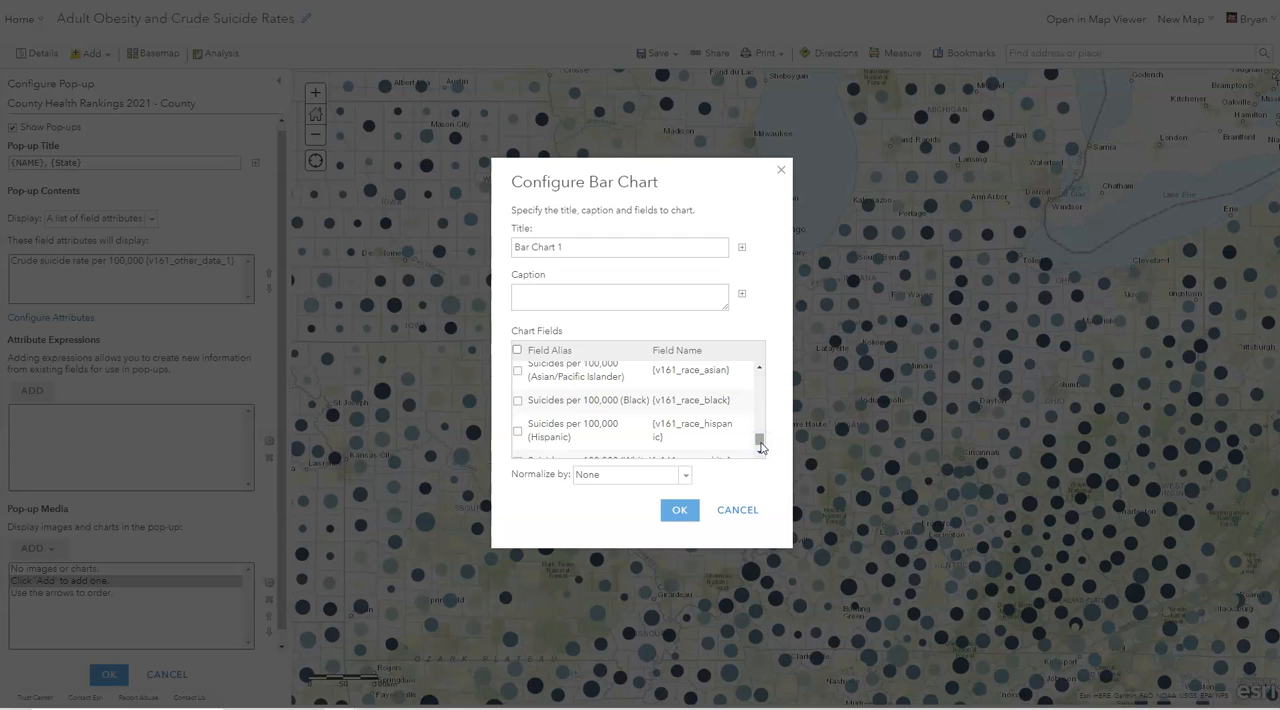
left_click(760, 368)
left_click(760, 369)
left_click(760, 369)
left_click(760, 369)
left_click(518, 393)
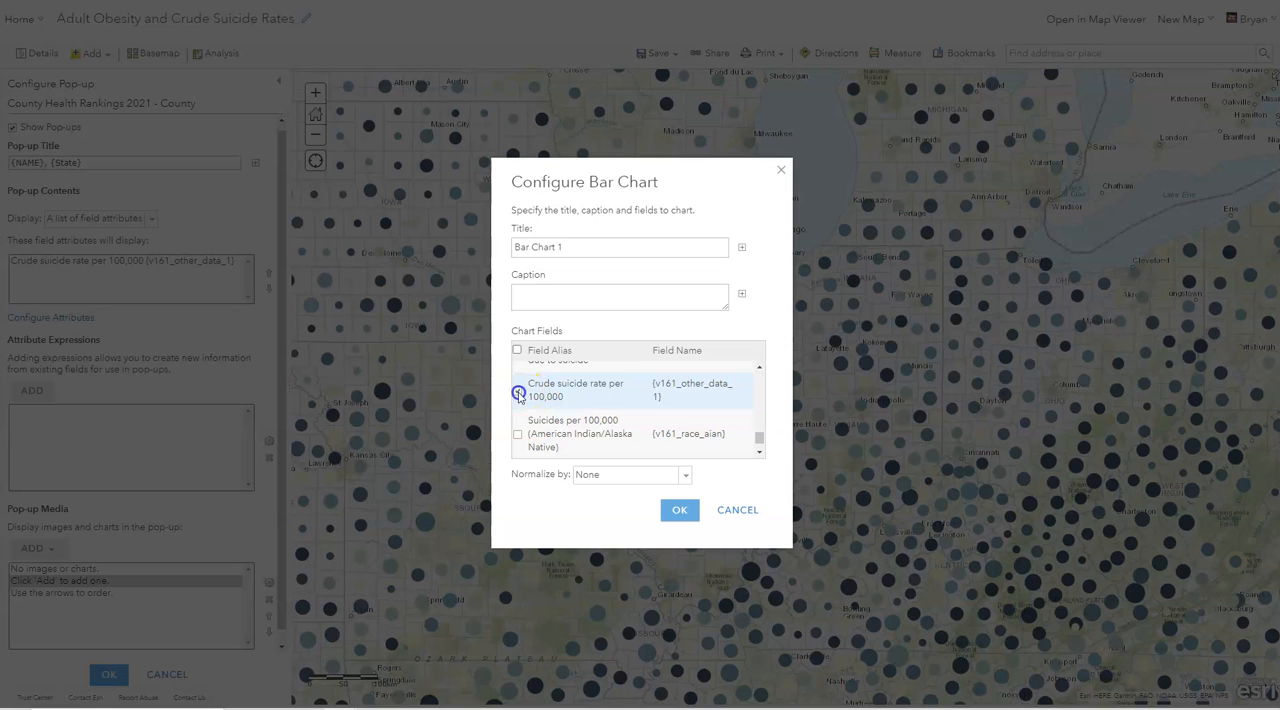
left_click(679, 510)
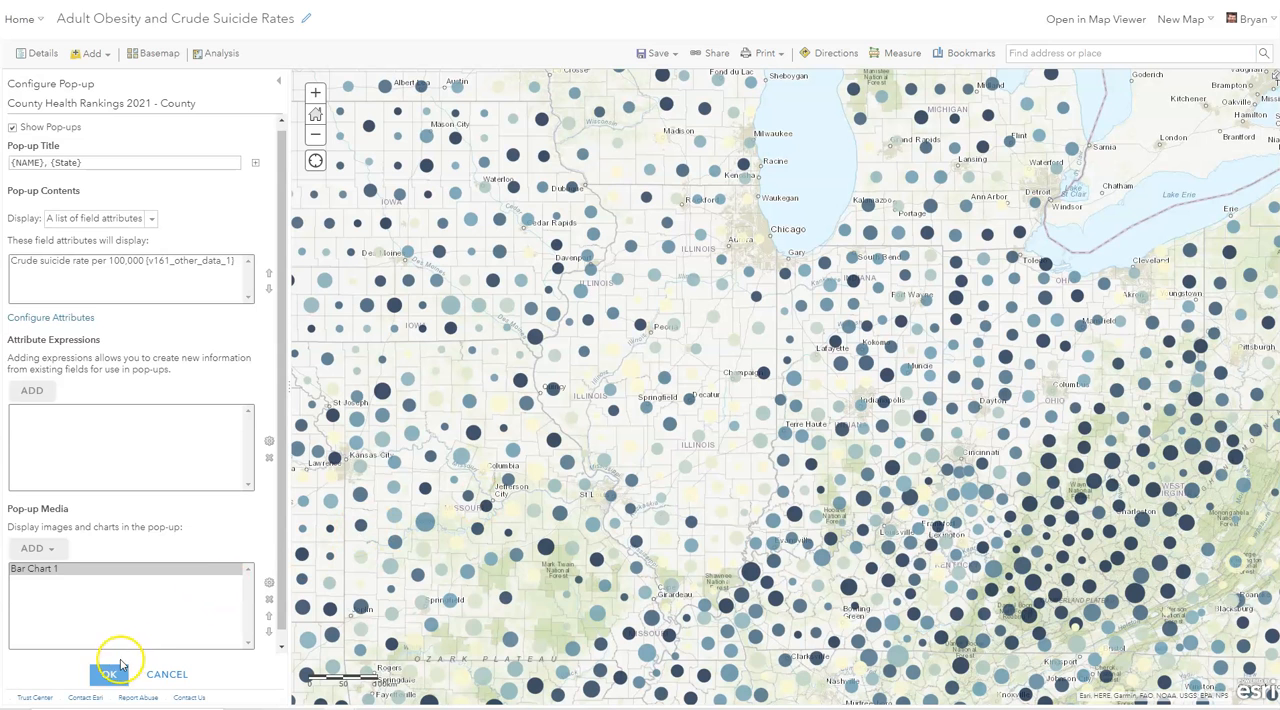
left_click(116, 673)
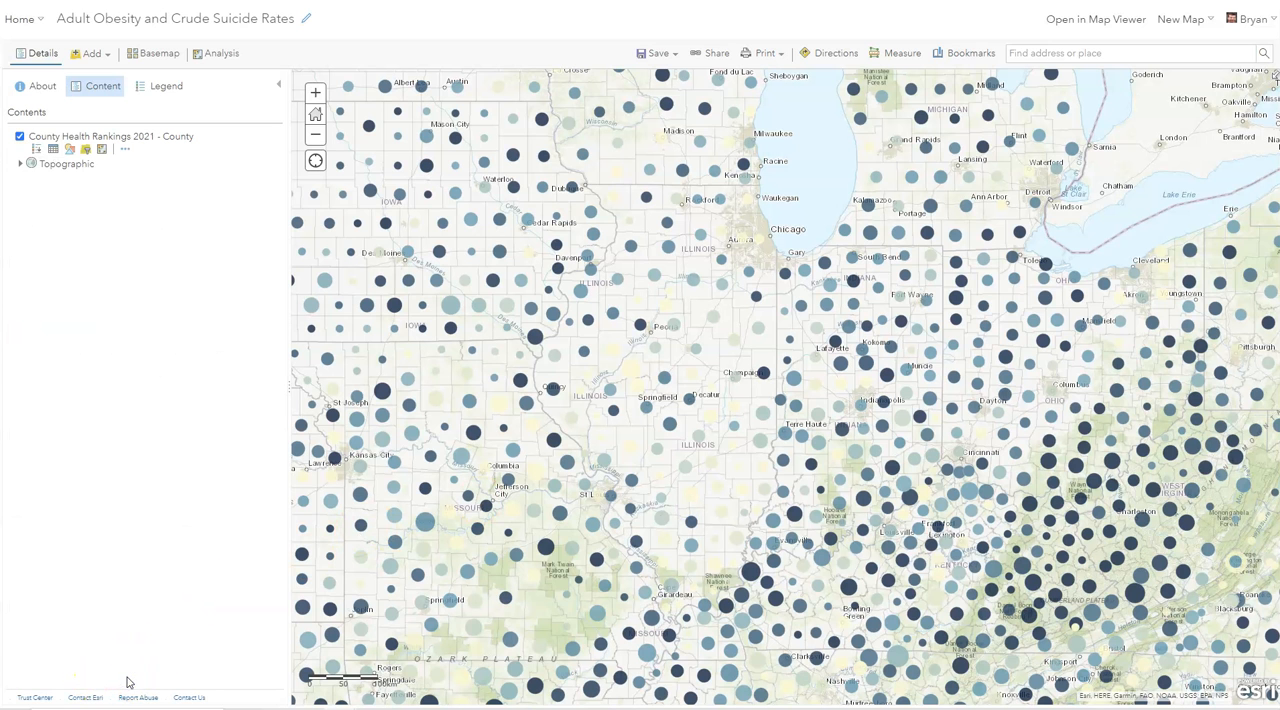
- Check the Lake County, Indiana pop-up with its bar chart on the map and close it
left_click(786, 276)
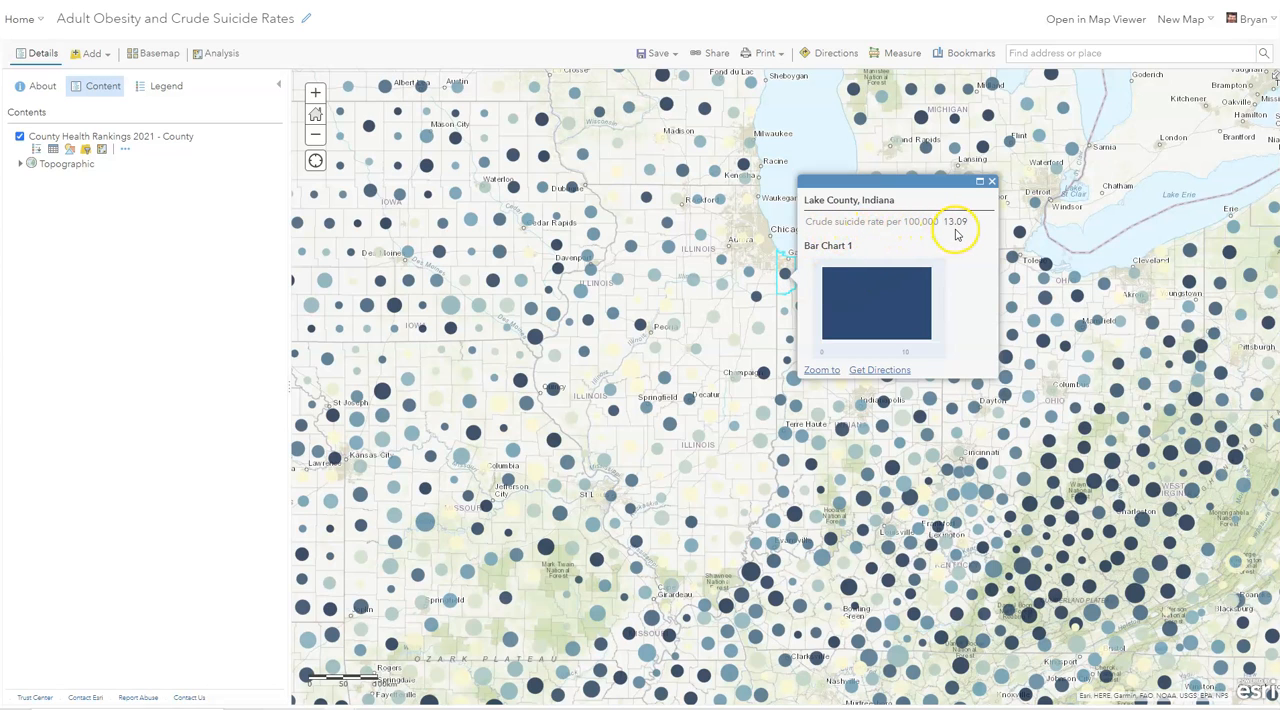
mouse_move(891, 288)
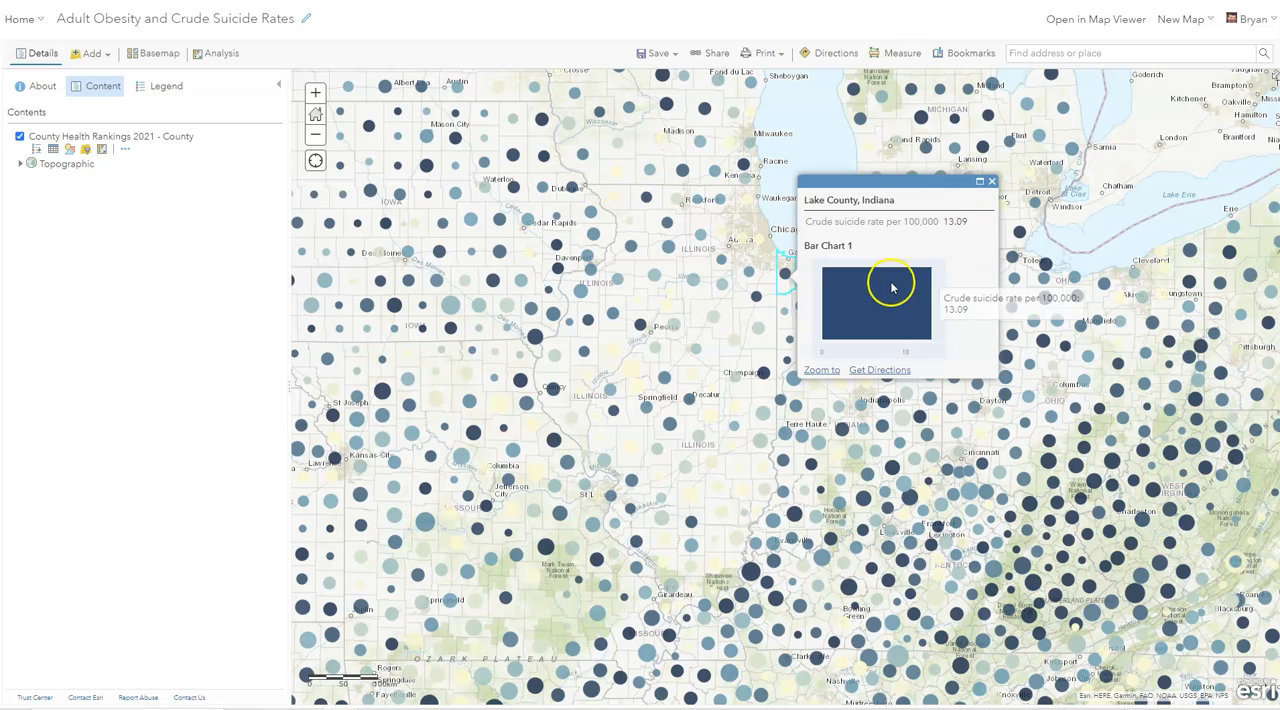
left_click(992, 183)
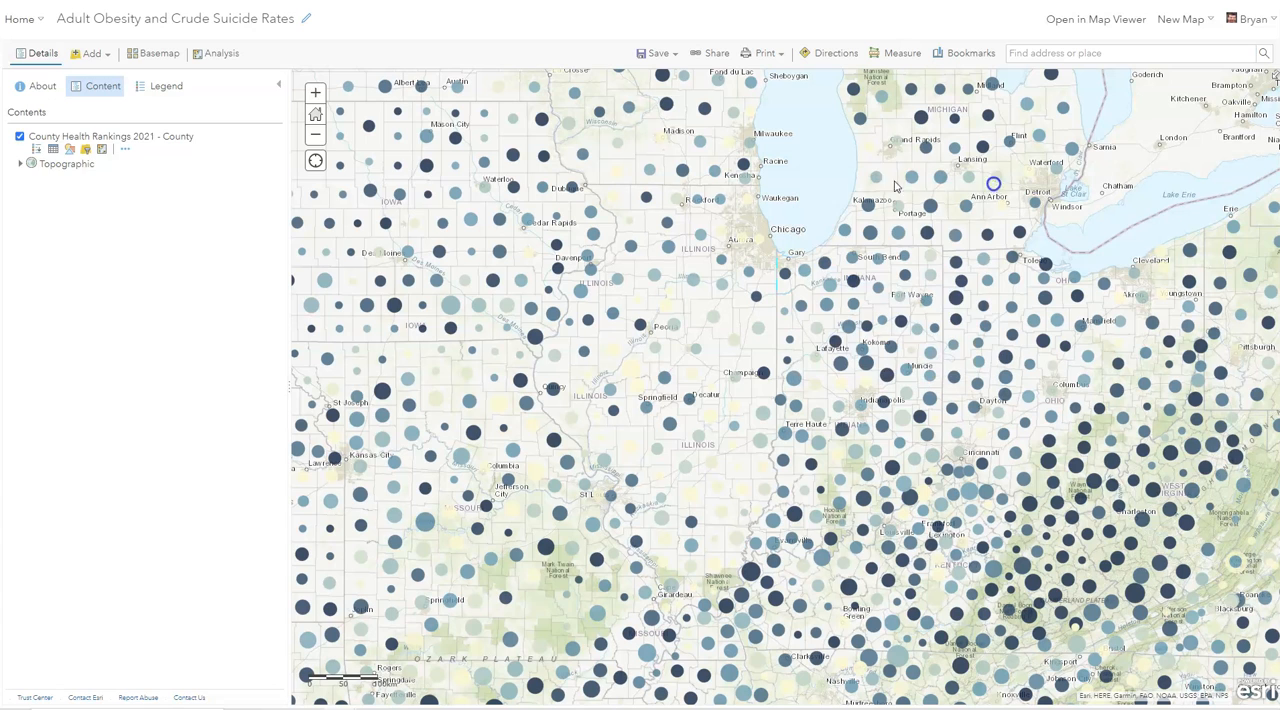
- Remove the bar chart from the layer's pop-up media and apply the pop-up configuration
left_click(127, 157)
left_click(168, 336)
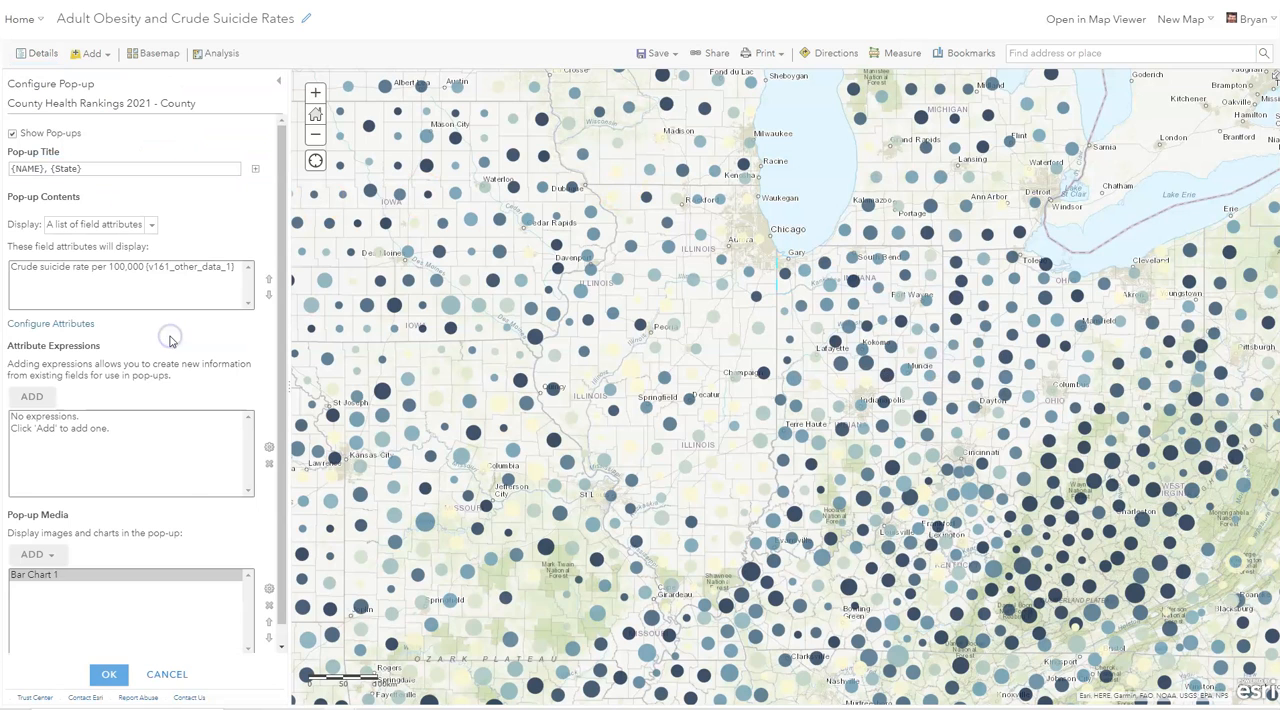
scroll(106, 488, "down", 1)
left_click(62, 557)
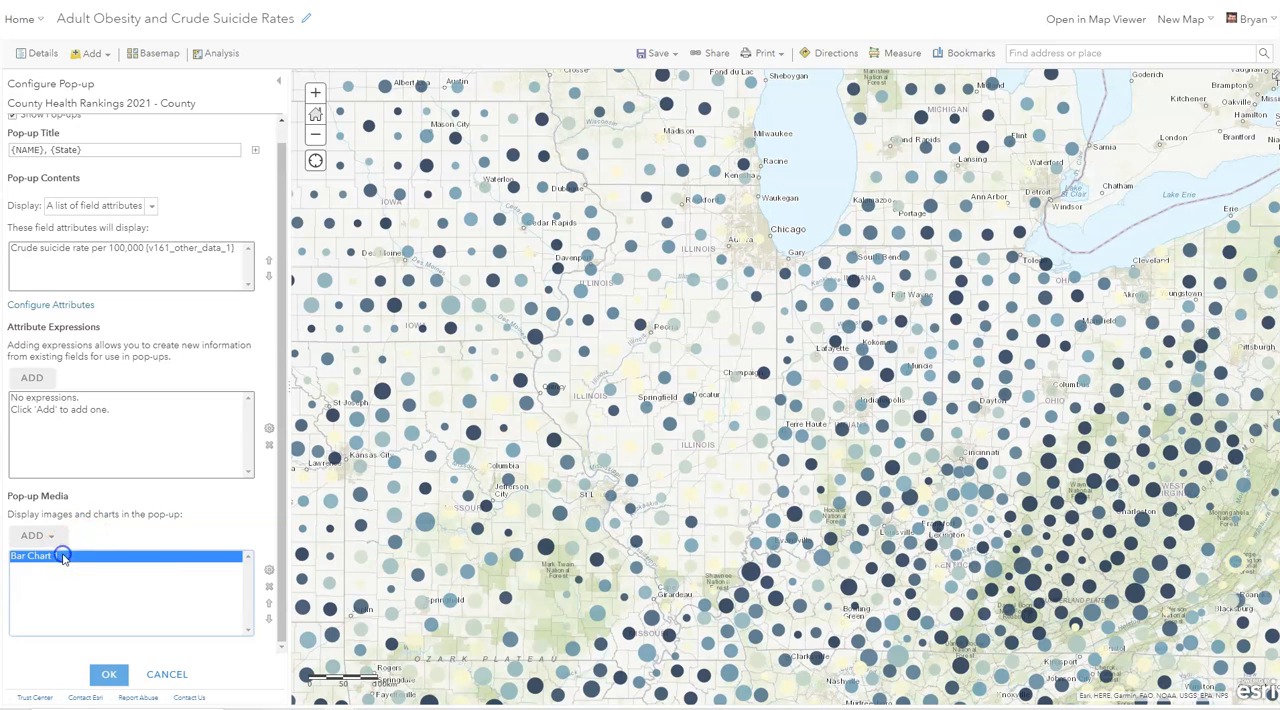
left_click(268, 586)
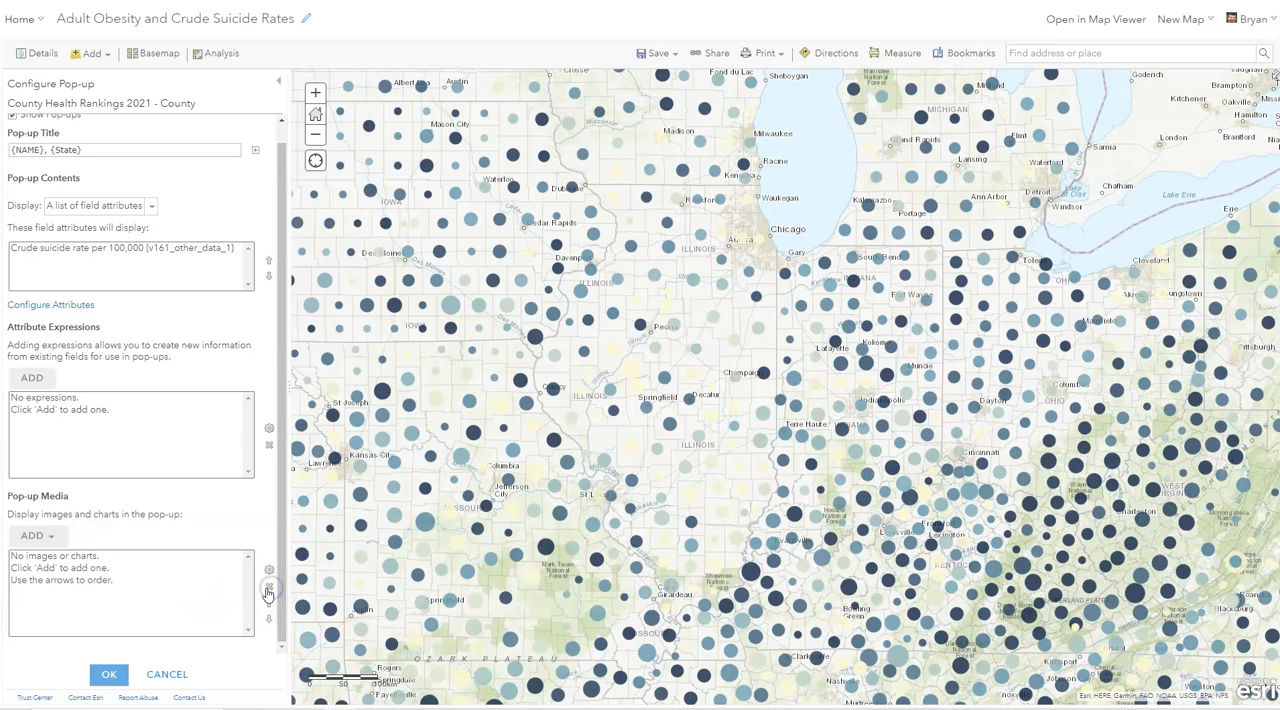
left_click(112, 676)
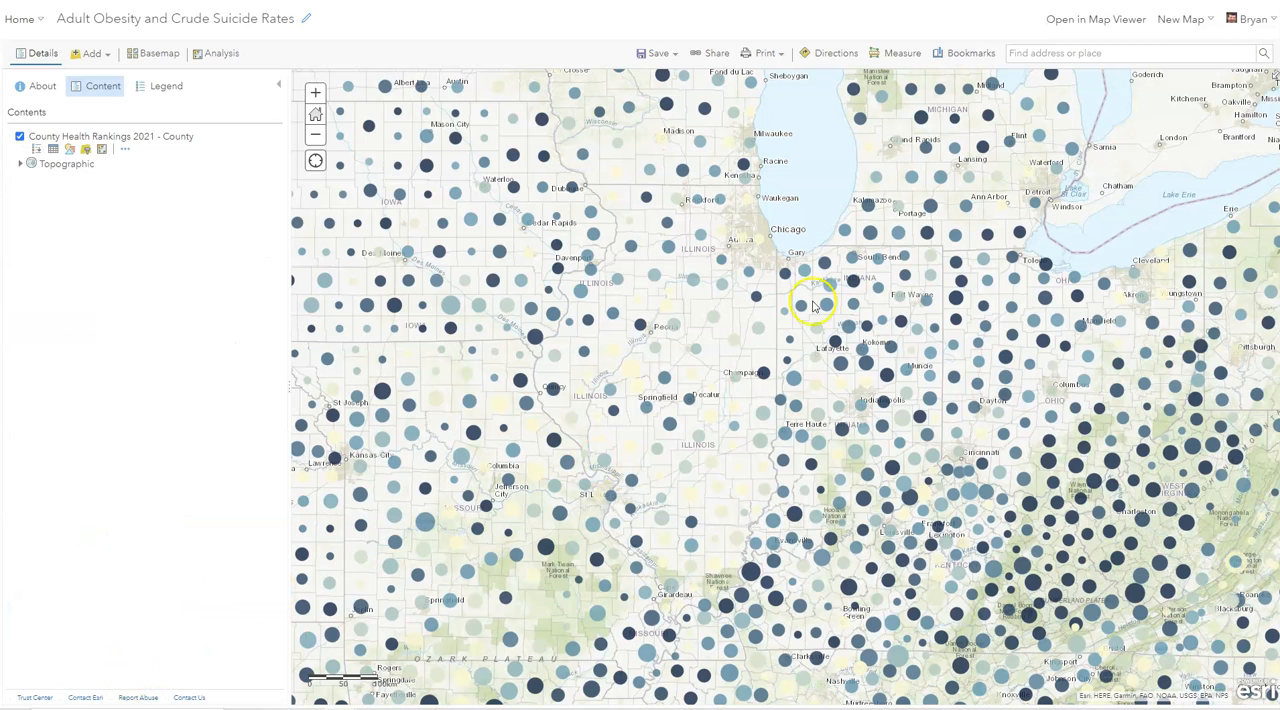
- Check the pop-ups of Lake County, Indiana and Livingston County, Illinois on the map
left_click(785, 277)
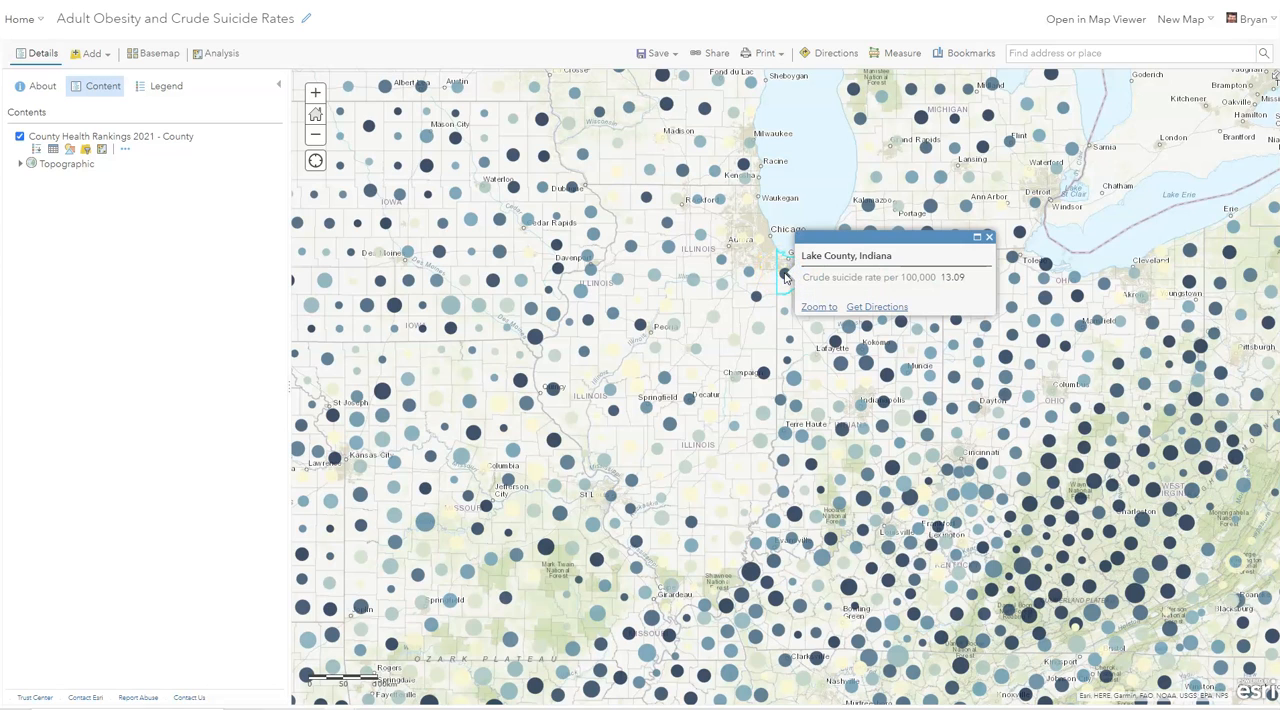
left_click(719, 312)
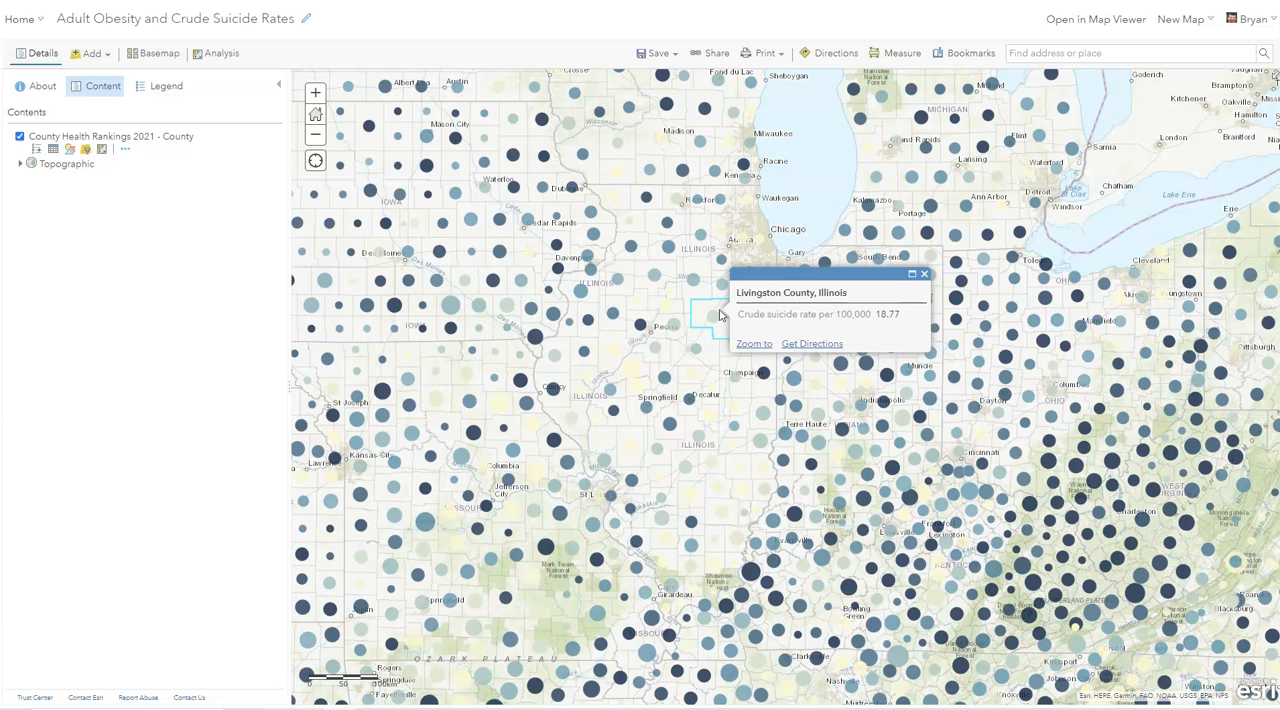
left_click(922, 275)
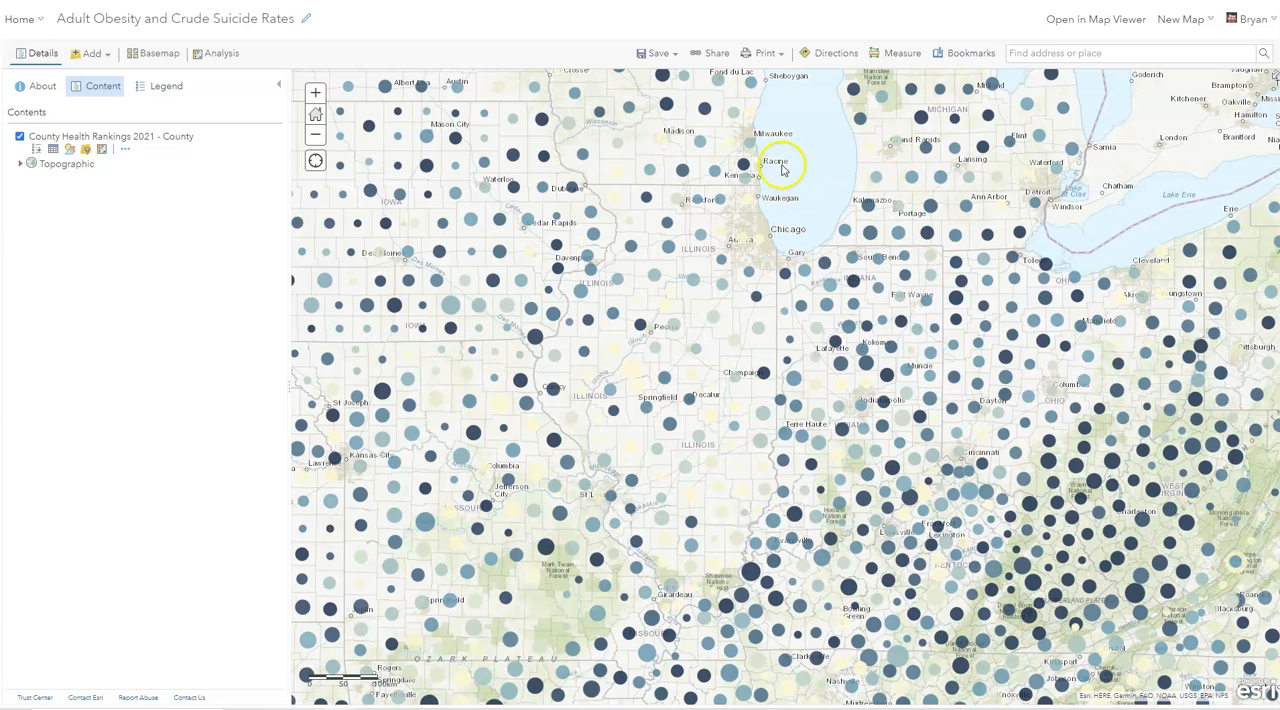
- Save the Adult Obesity and Crude Suicide Rates web map
left_click(652, 53)
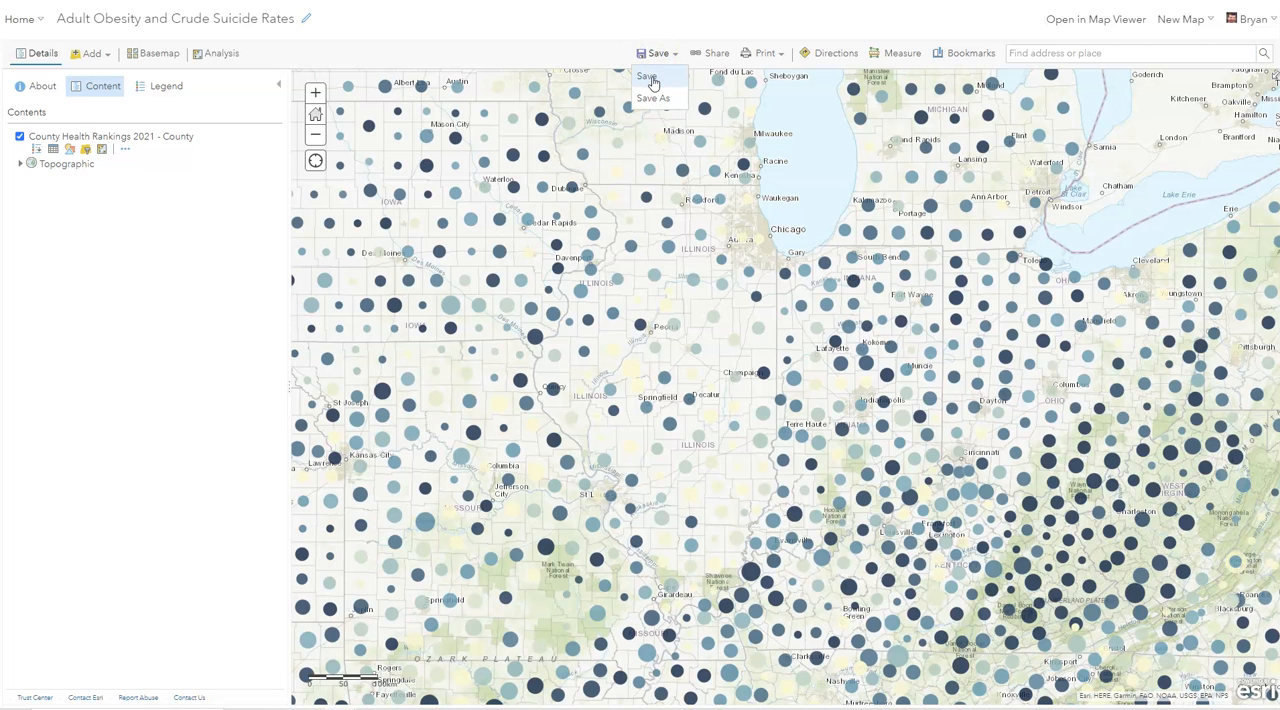
left_click(649, 77)
left_click(693, 90)
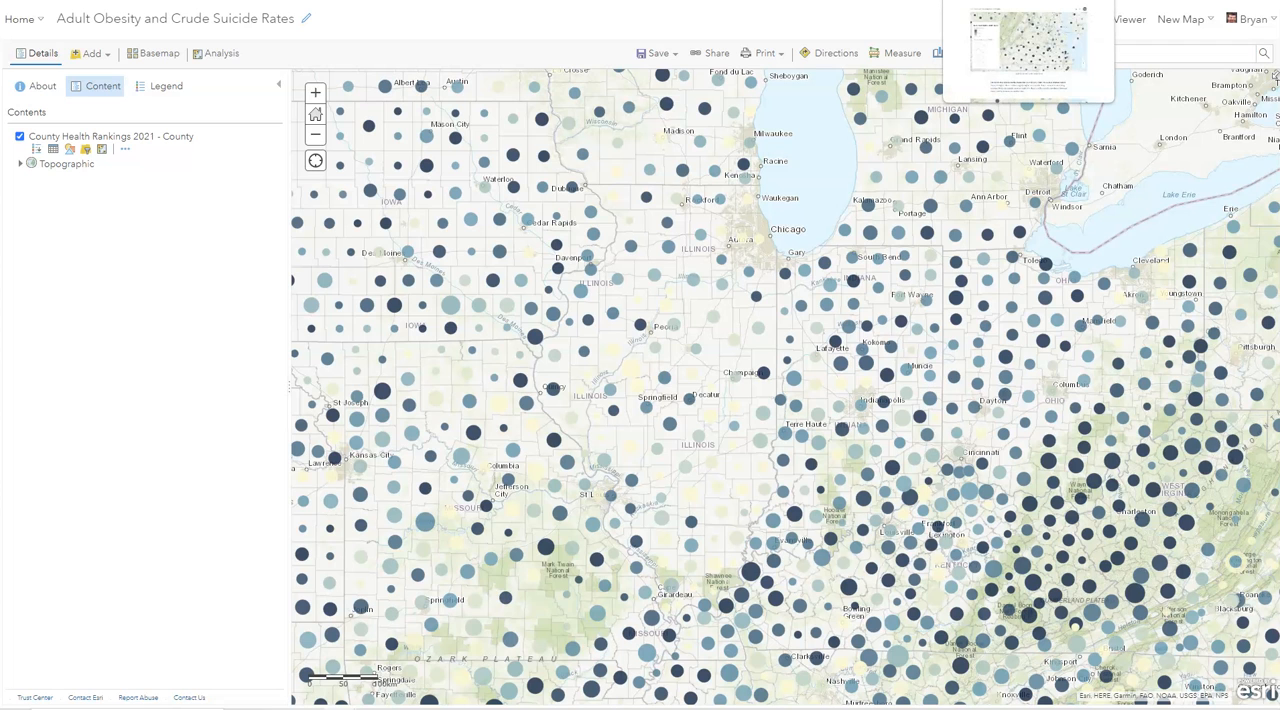
- Switch to the published story, reload it, and check the Fluvanna County pop-up on the Adult Obesity and Crude Suicide Rates map
left_click(1000, 1)
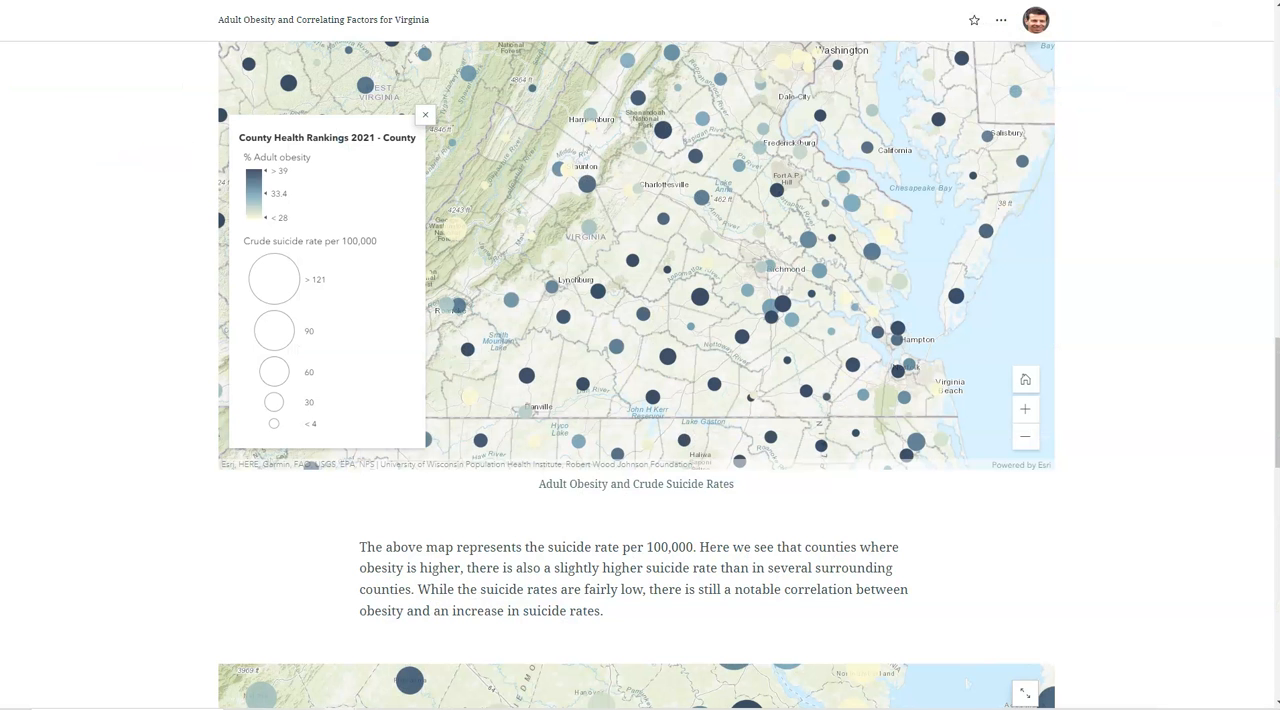
key("F5")
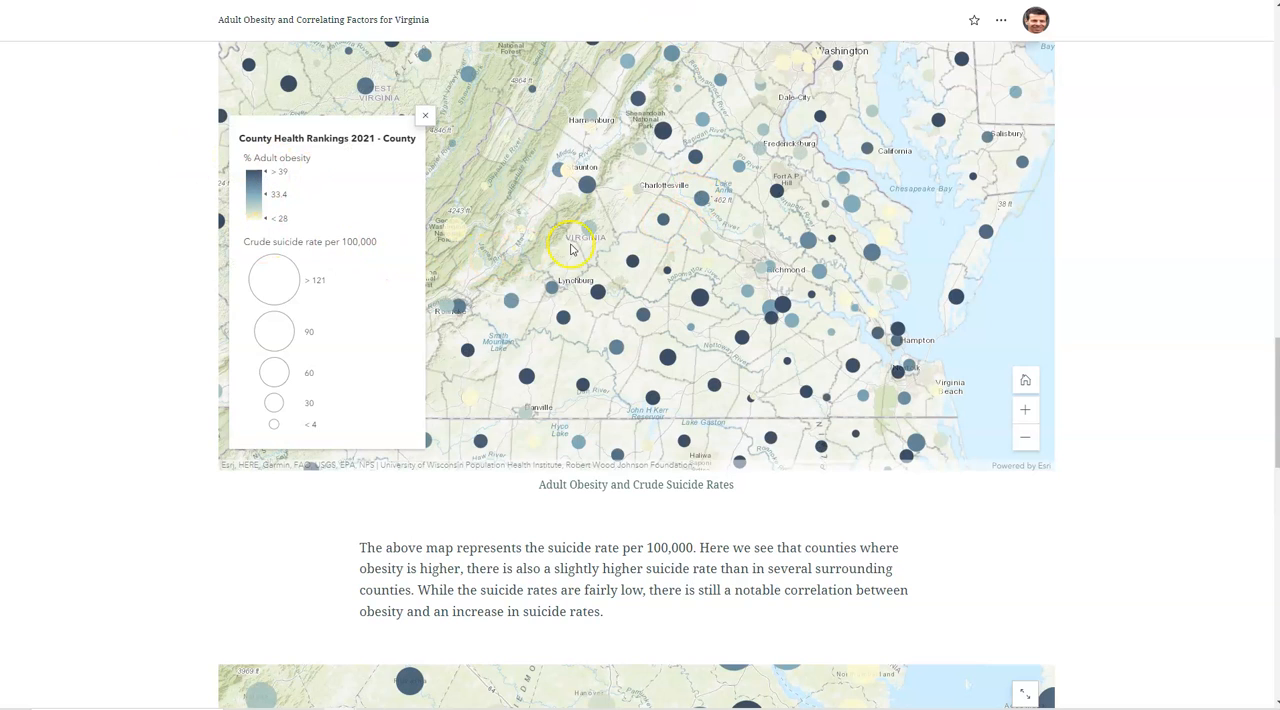
left_click(663, 220)
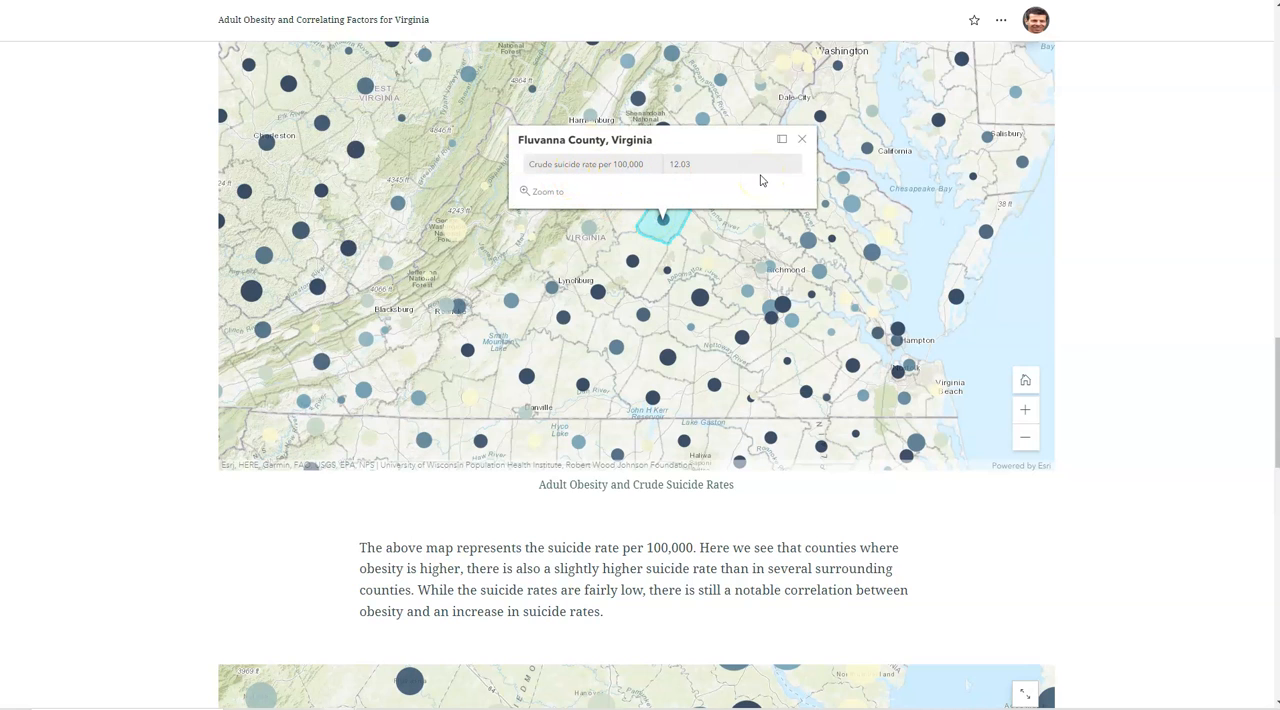
left_click(802, 140)
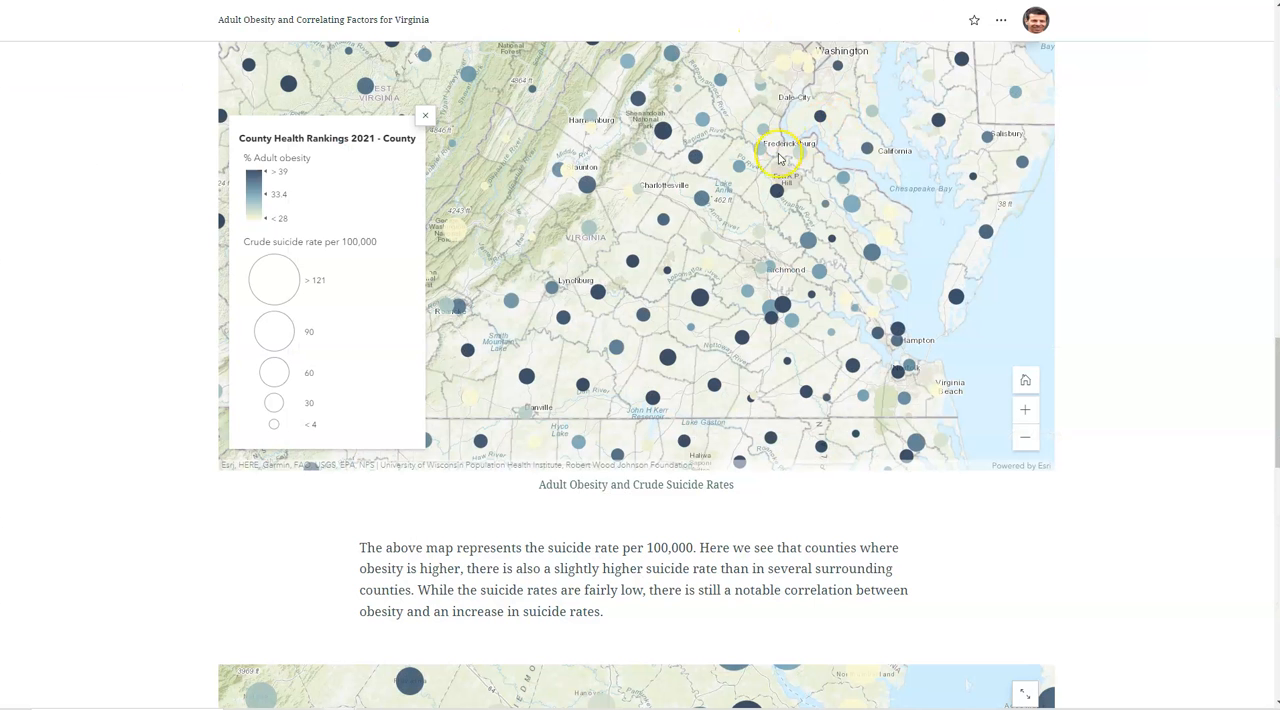
- Inspect the Sussex County pop-up on the story's Adult Obesity and Poor Sleep map and review the neighbouring maps
scroll(1229, 380, "down", 6)
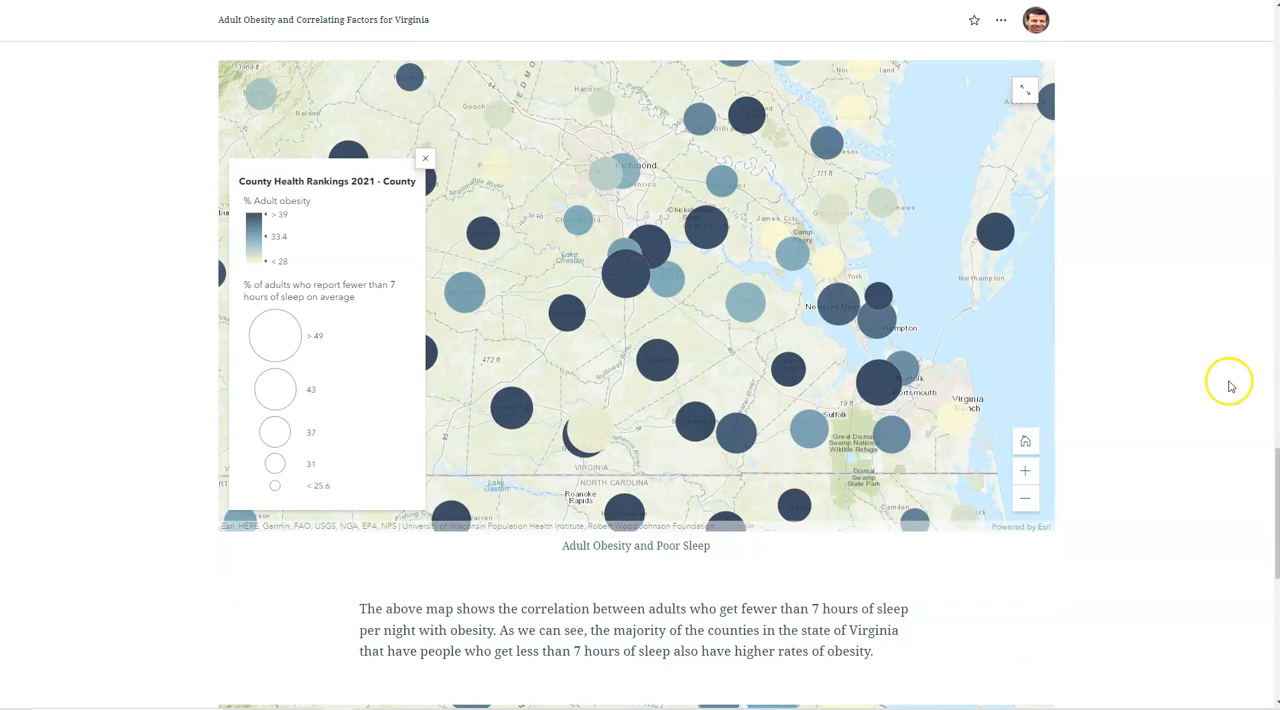
left_click(656, 378)
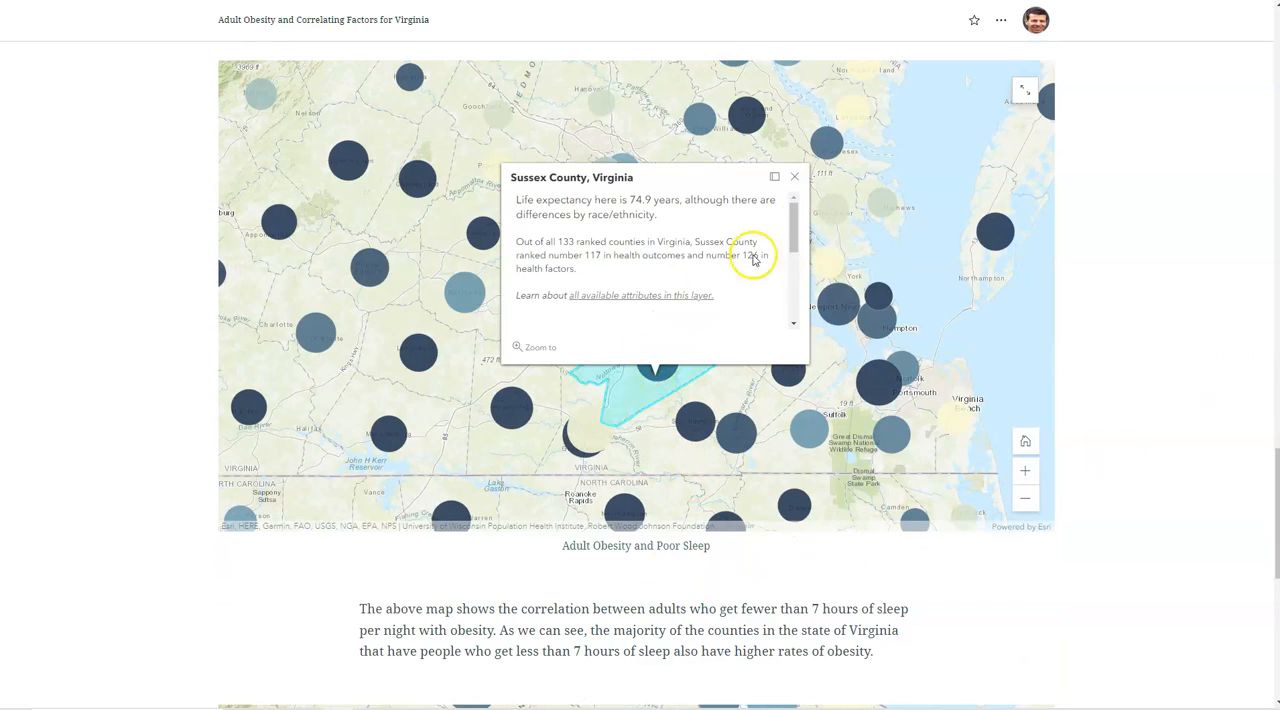
left_click(794, 176)
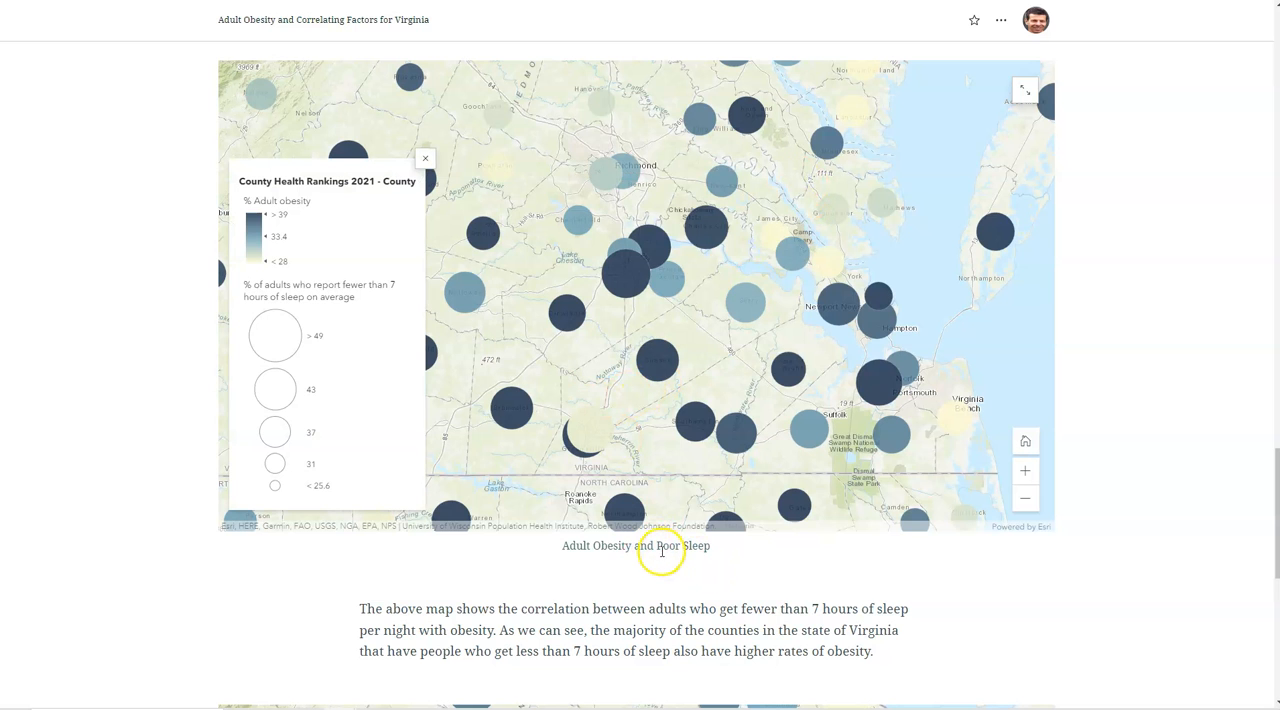
scroll(849, 567, "down", 5)
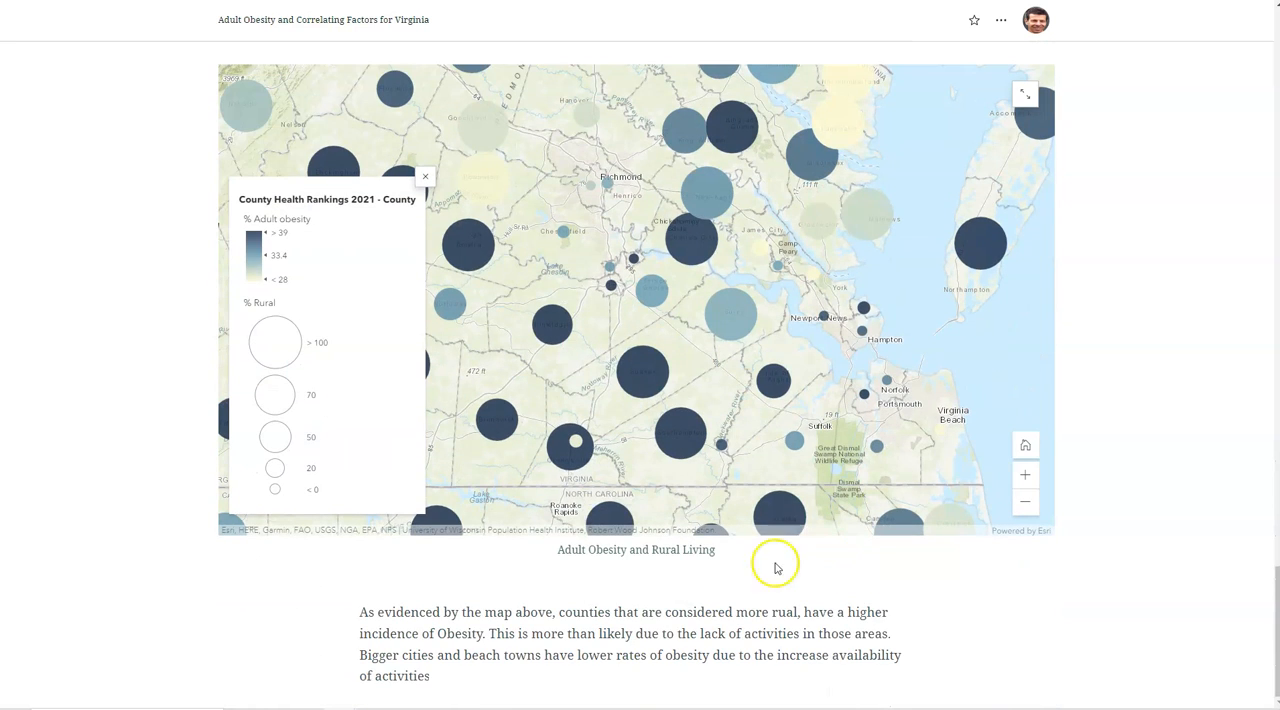
scroll(847, 582, "up", 1)
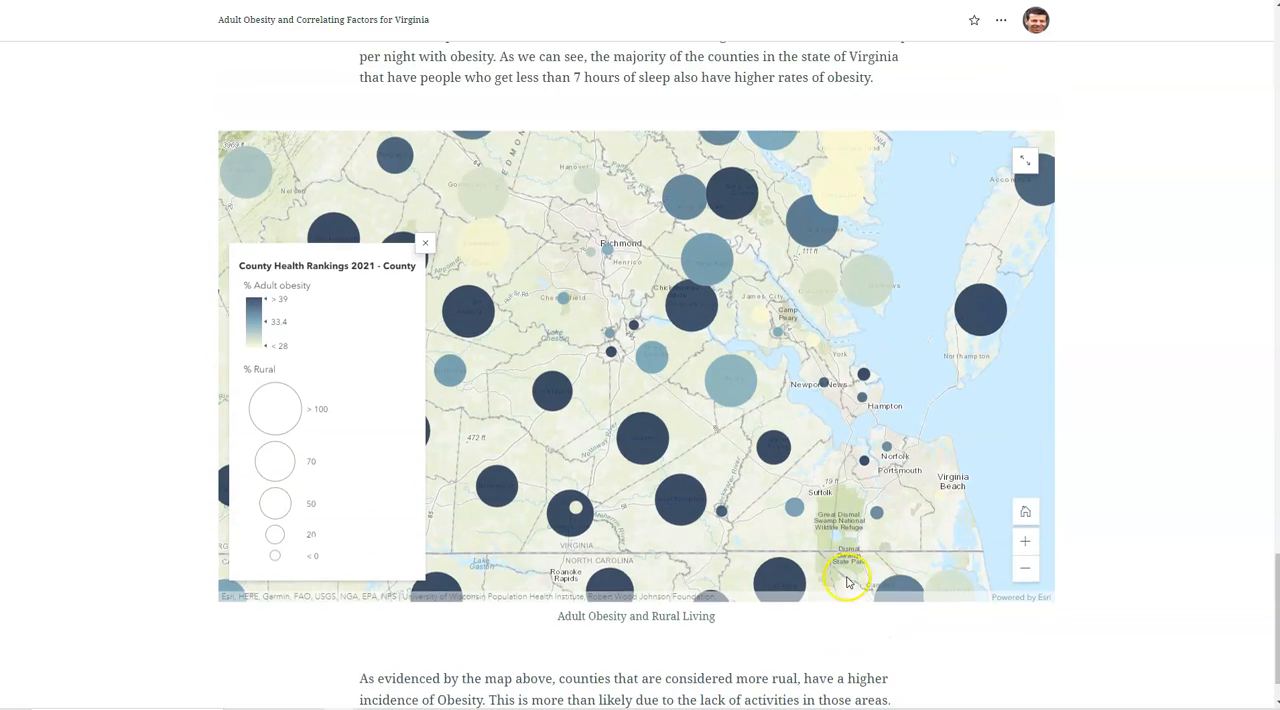
scroll(847, 582, "up", 10)
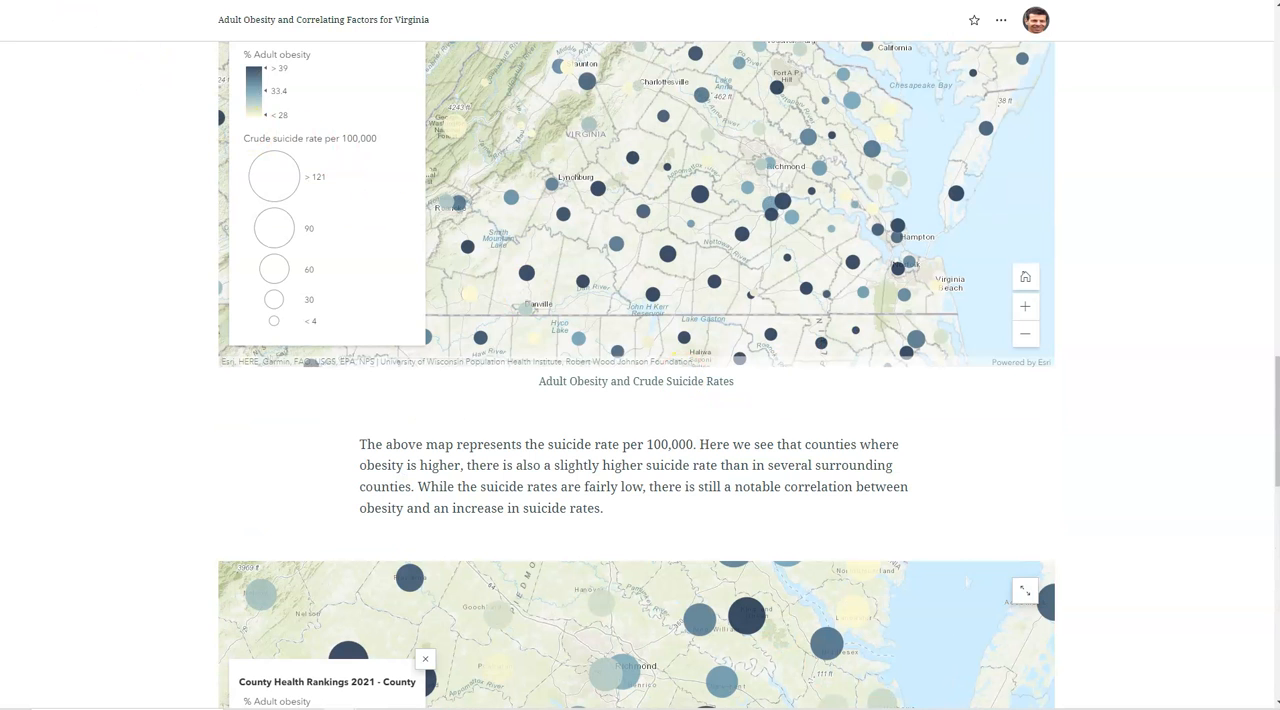
scroll(260, 222, "up", 5)
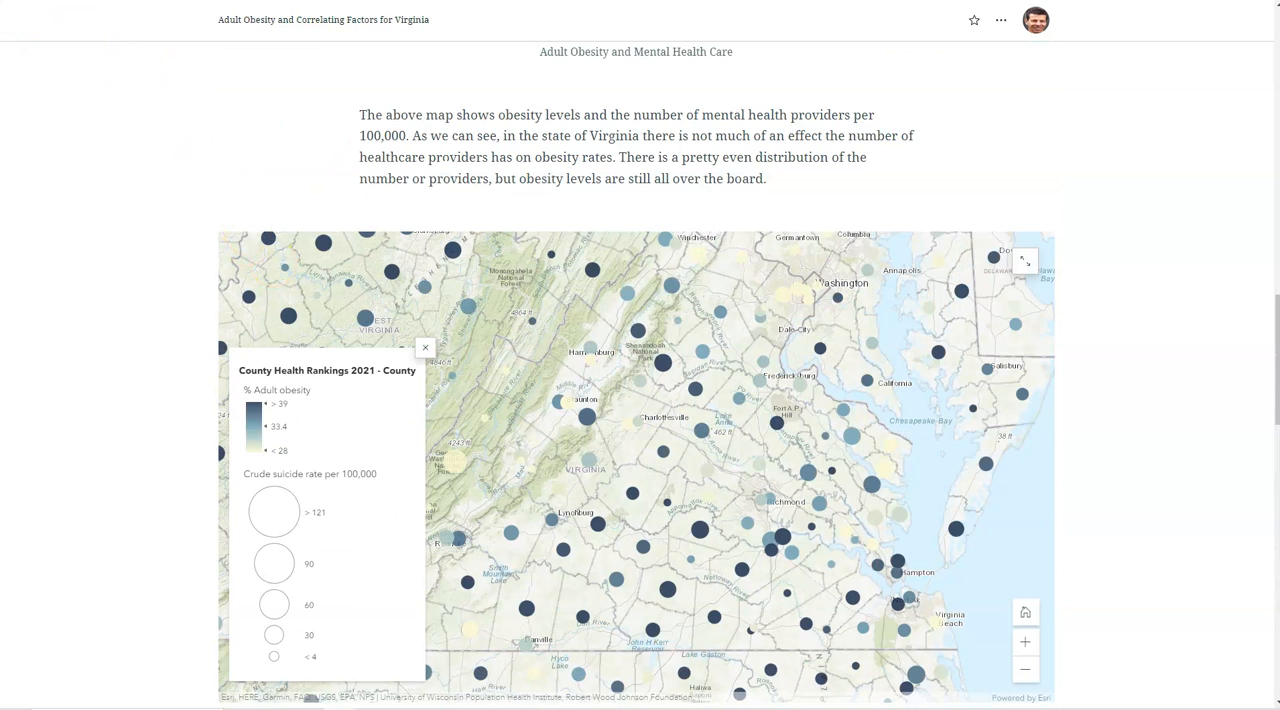